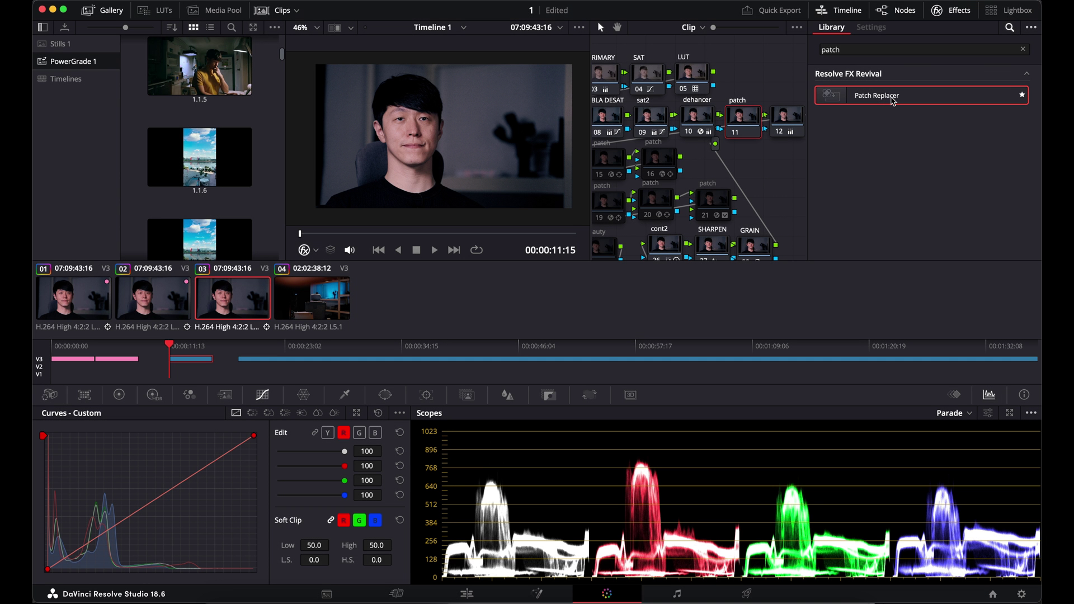
Step: Apply the Patch Replacer effect to node 11 and frame the face for retouching
left_click_drag(892, 101, 752, 128)
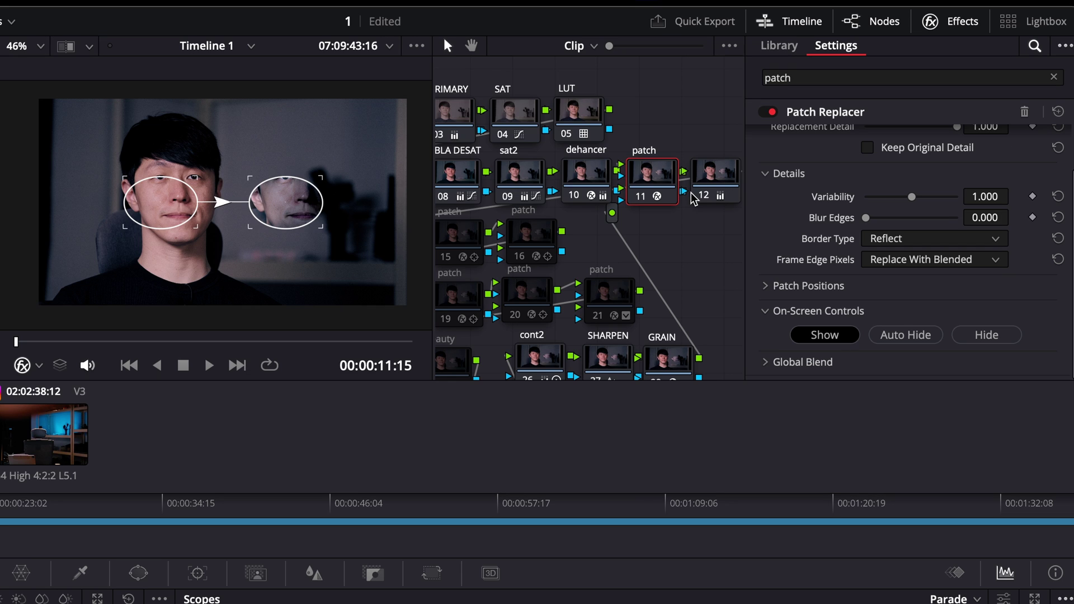
left_click_drag(286, 203, 328, 200)
scroll(210, 206, "up", 5)
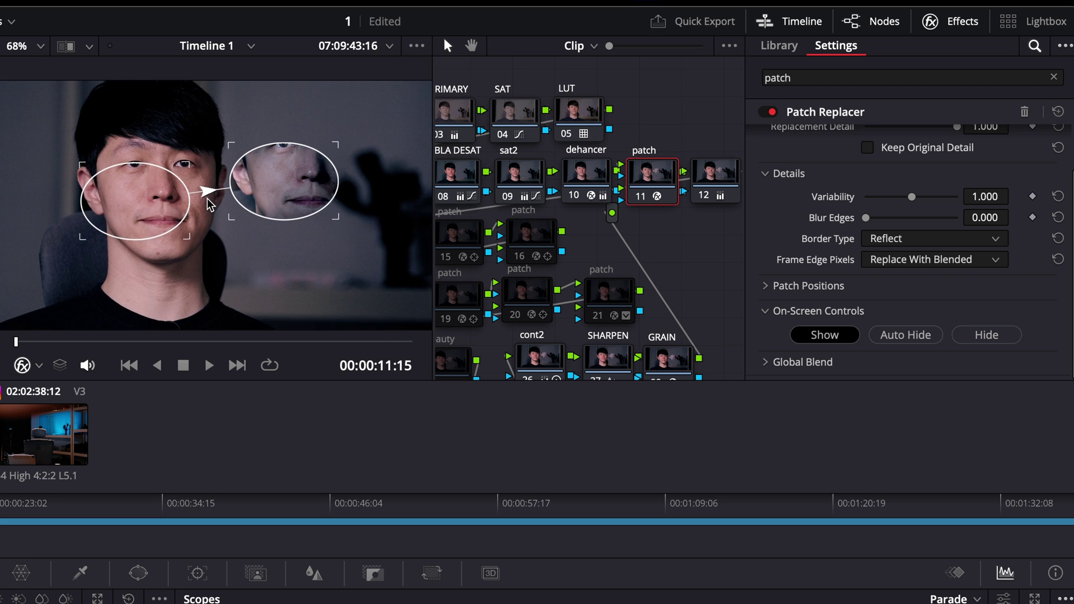
scroll(170, 163, "left", 5)
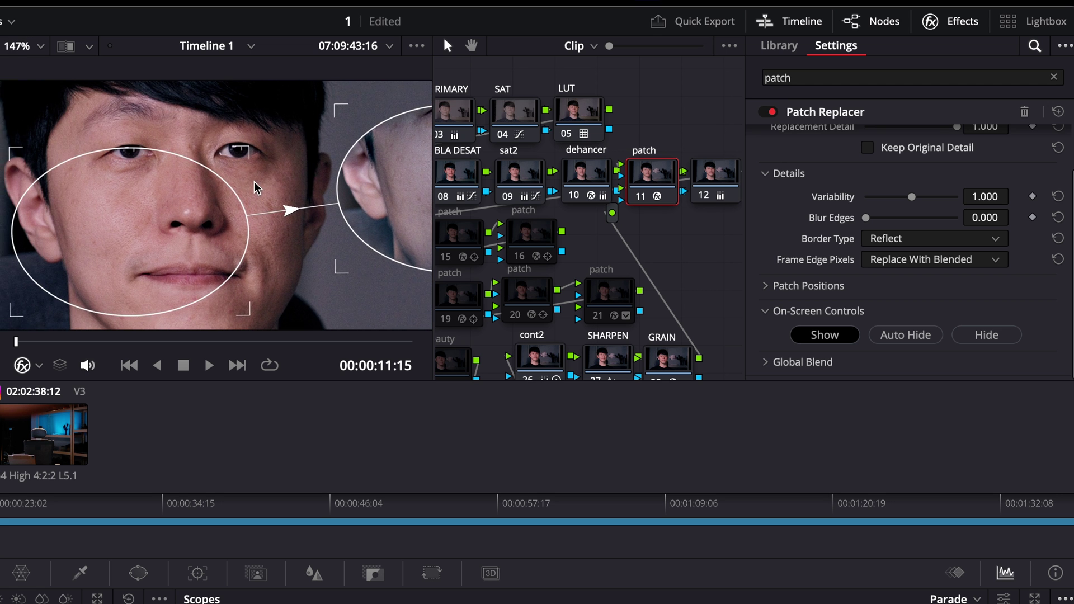
left_click(211, 169)
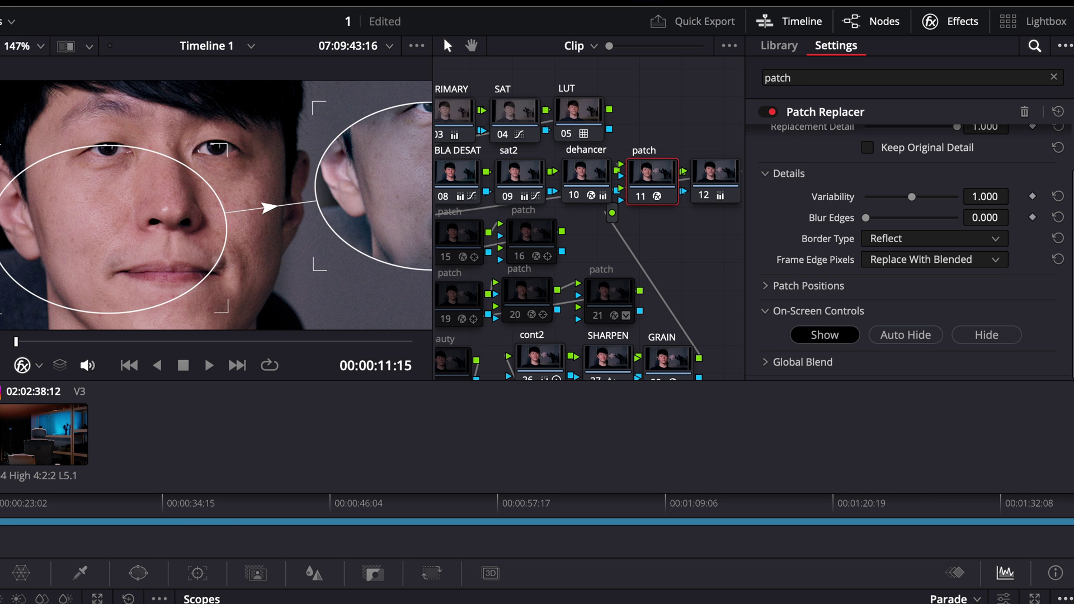
Step: Shrink the patch to a target width of 0.037 and height of 0.046, placing source and target on the cheek beside the mouth
left_click(836, 285)
scroll(833, 240, "down", 3)
left_click_drag(880, 202, 869, 225)
left_click_drag(420, 188, 214, 262)
left_click_drag(106, 229, 236, 229)
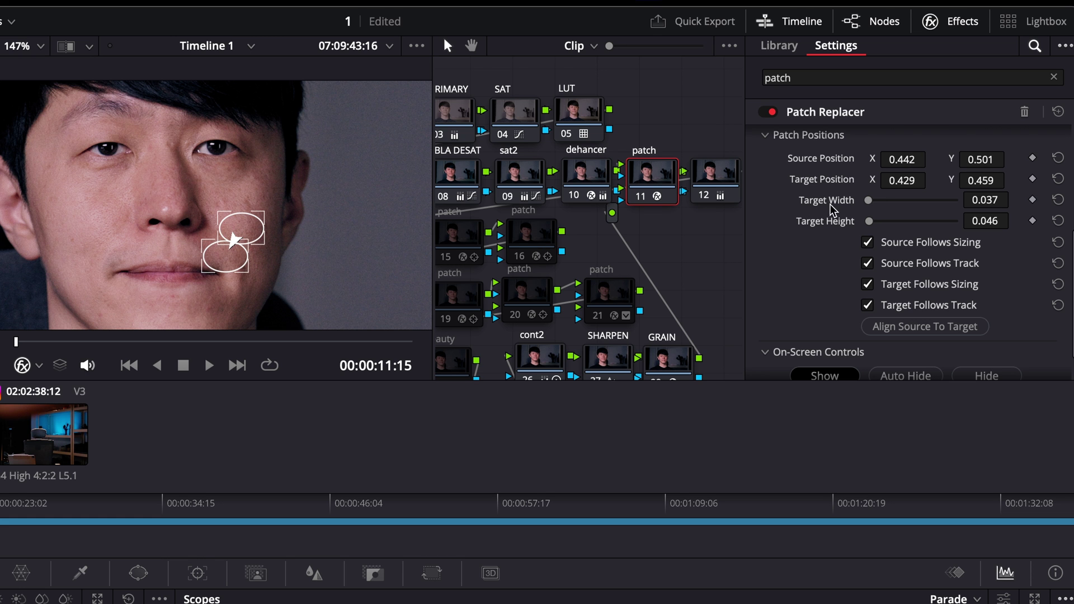
Step: Set the target width to 0.020 and height to 0.034, with the target at 0.422, 0.453 and the source at 0.399, 0.468
scroll(291, 302, "up", 5)
left_click_drag(282, 283, 276, 211)
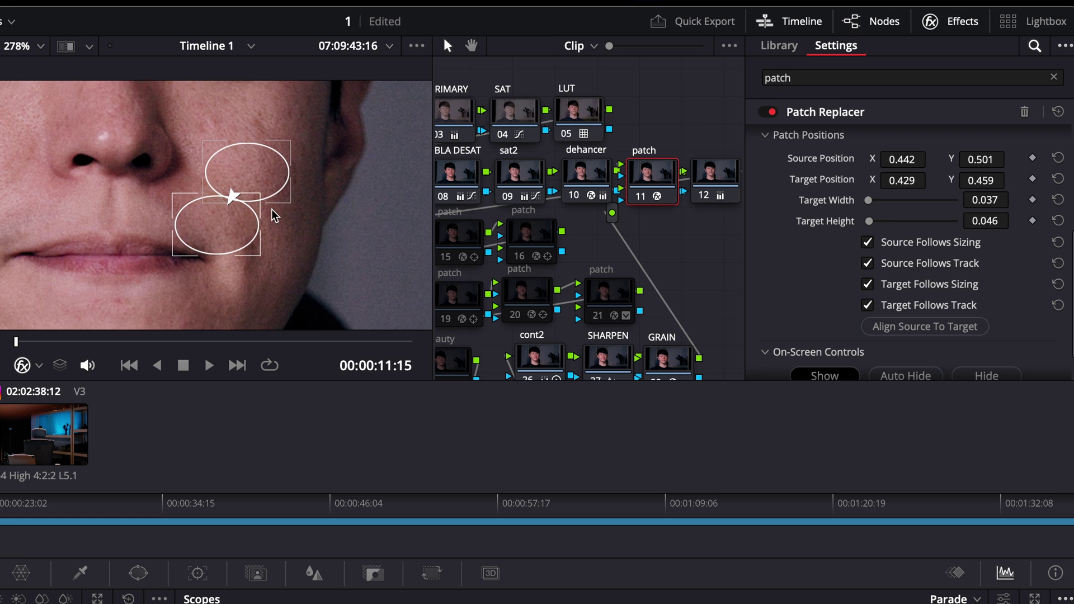
left_click_drag(984, 200, 992, 220)
left_click_drag(931, 180, 1009, 181)
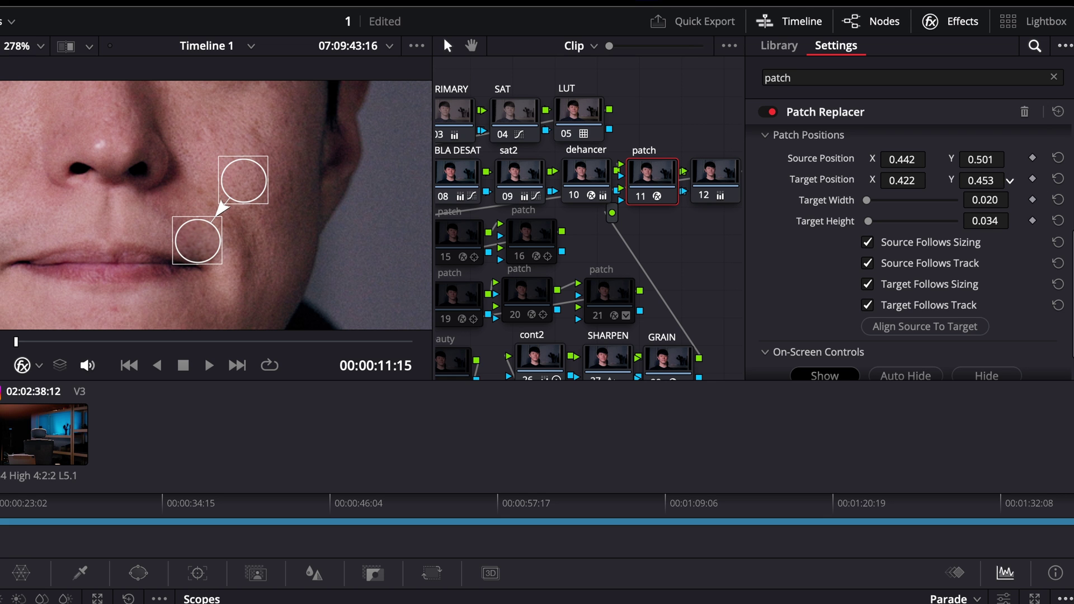
left_click_drag(257, 185, 160, 228)
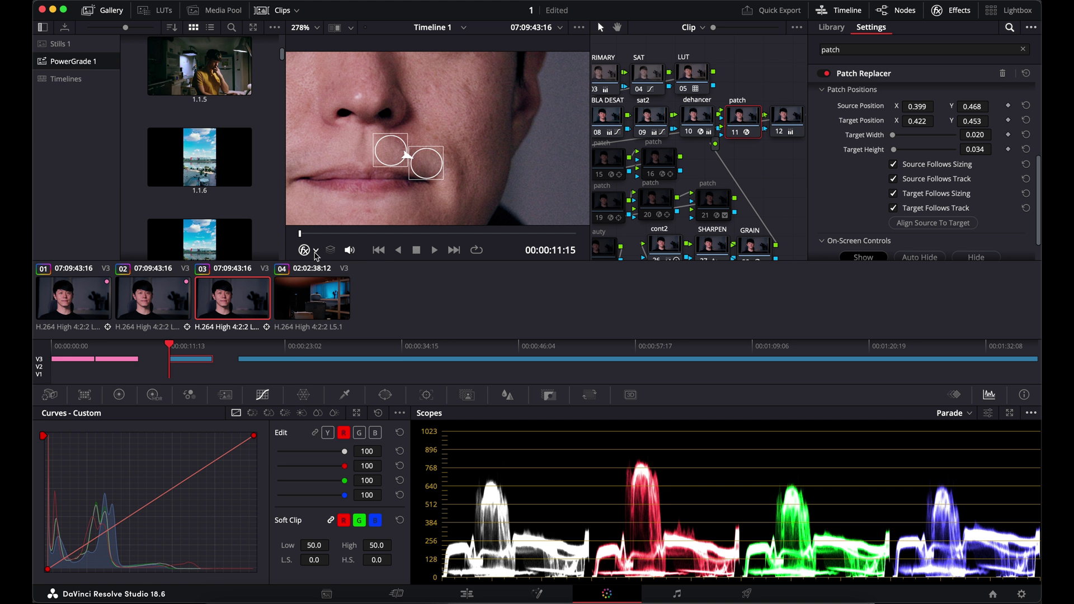
Step: Turn the viewer overlay off to check the retouched spot, and switch the Open FX Overlay back on
left_click(315, 251)
left_click(328, 281)
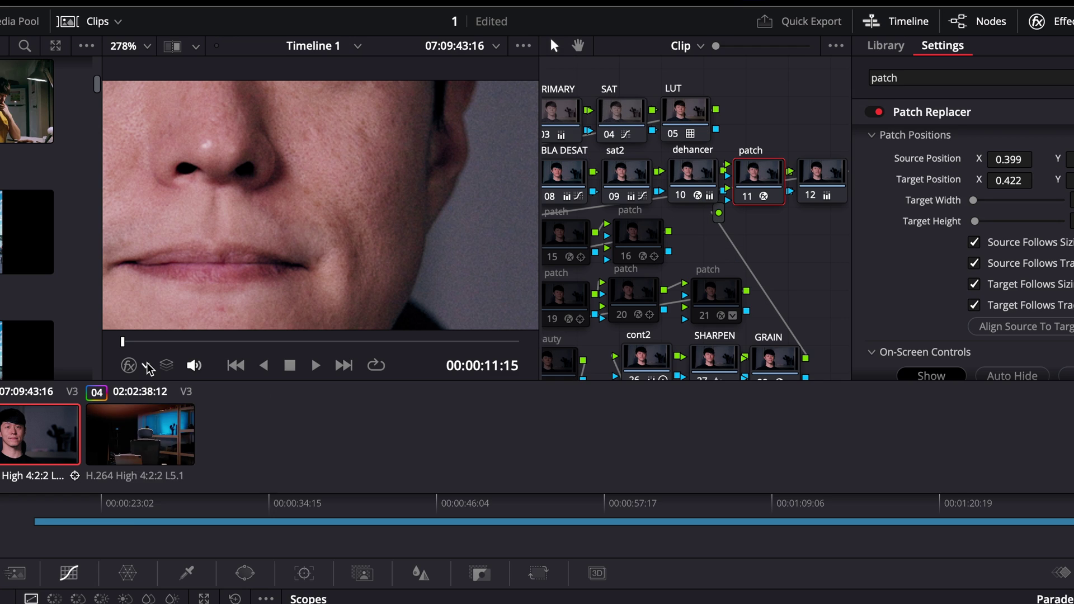
left_click(314, 250)
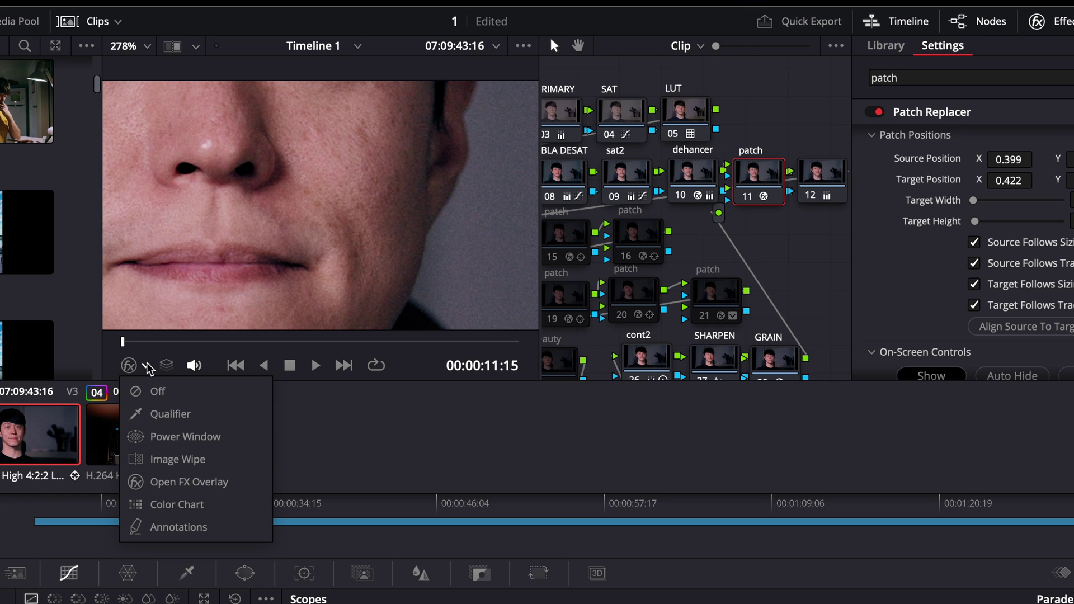
left_click(205, 482)
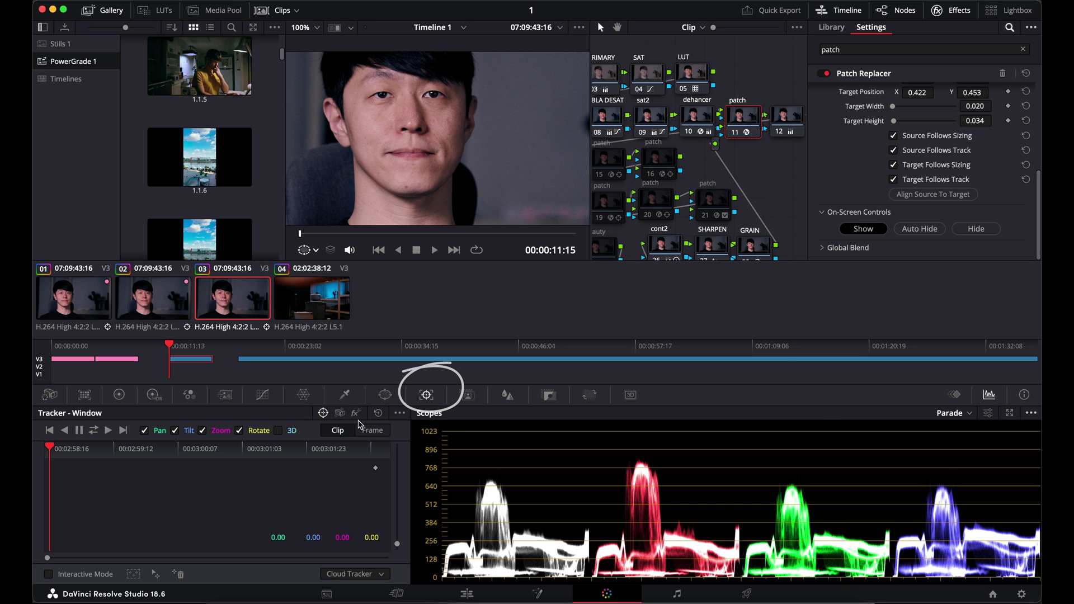
Step: Track the patch in both directions using an FX tracking point just below the nose, and scrub through the clip to check it
left_click(356, 413)
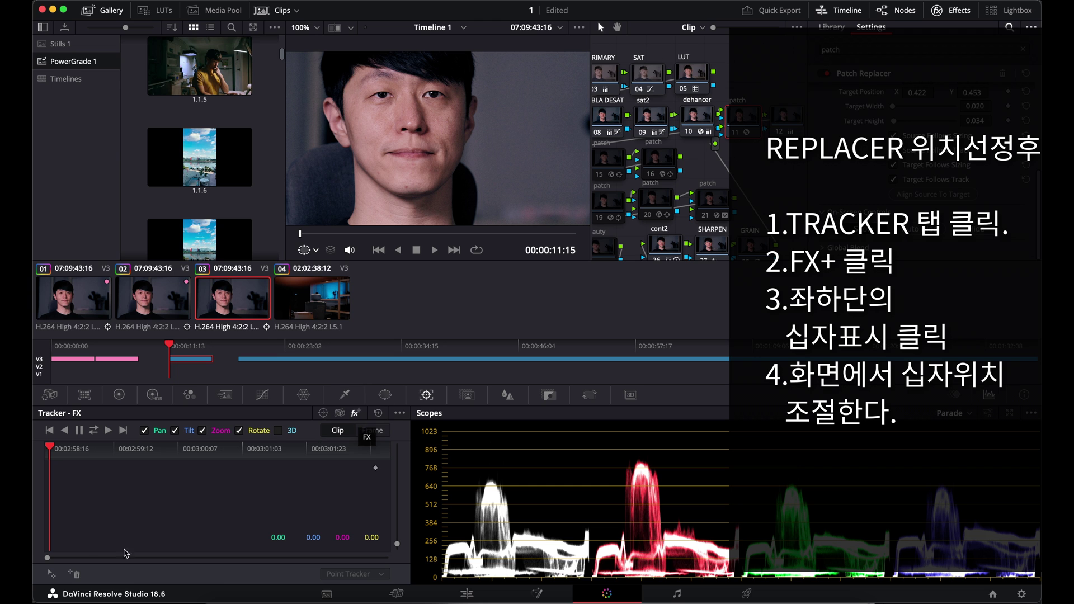
left_click(51, 574)
left_click_drag(477, 133, 412, 128)
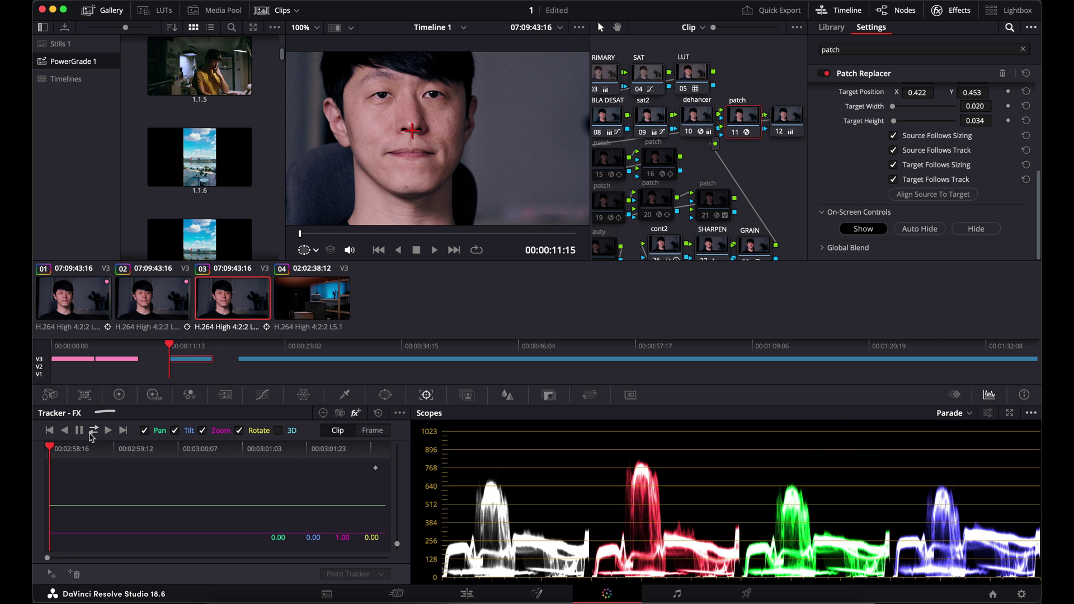
left_click(93, 431)
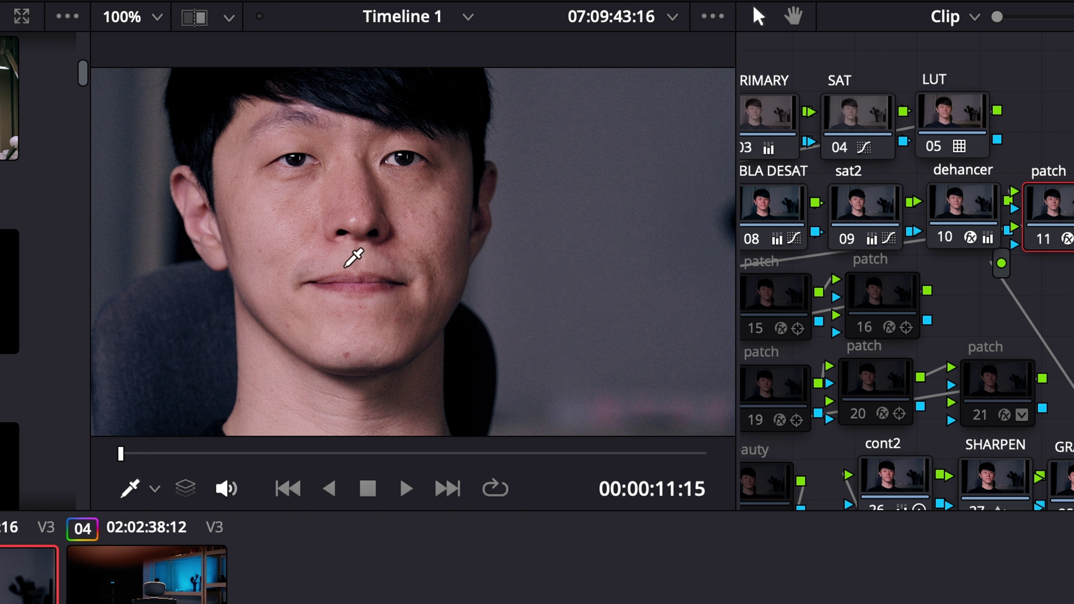
left_click_drag(139, 456, 705, 467)
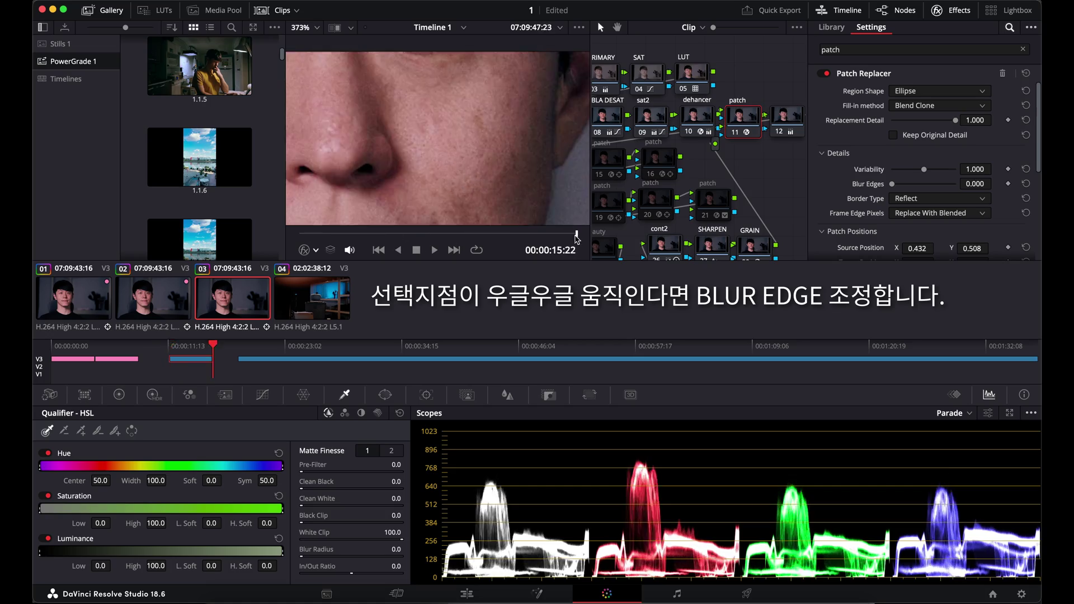
left_click_drag(576, 239, 290, 243)
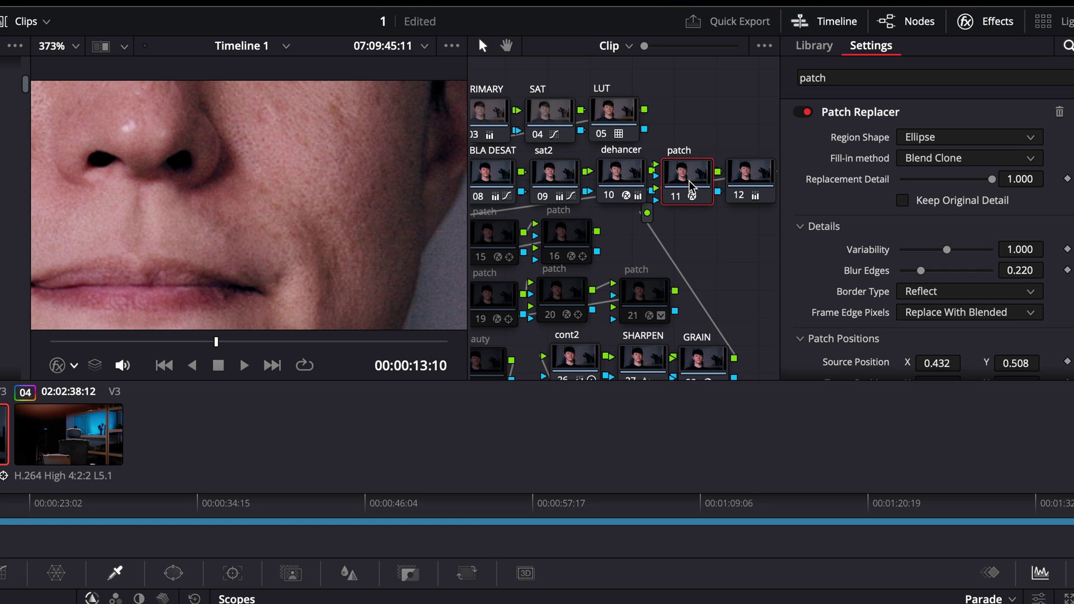
Step: Copy the Patch Replacer grade from node 11 onto node 12 and display the Open FX Overlay
left_click(749, 186)
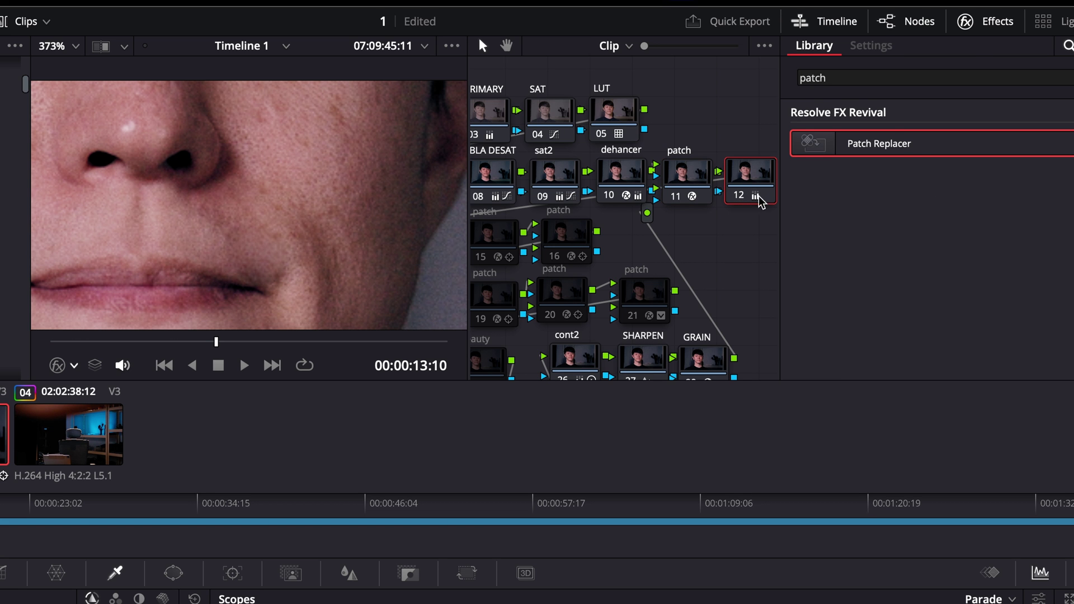
left_click_drag(759, 201, 765, 208)
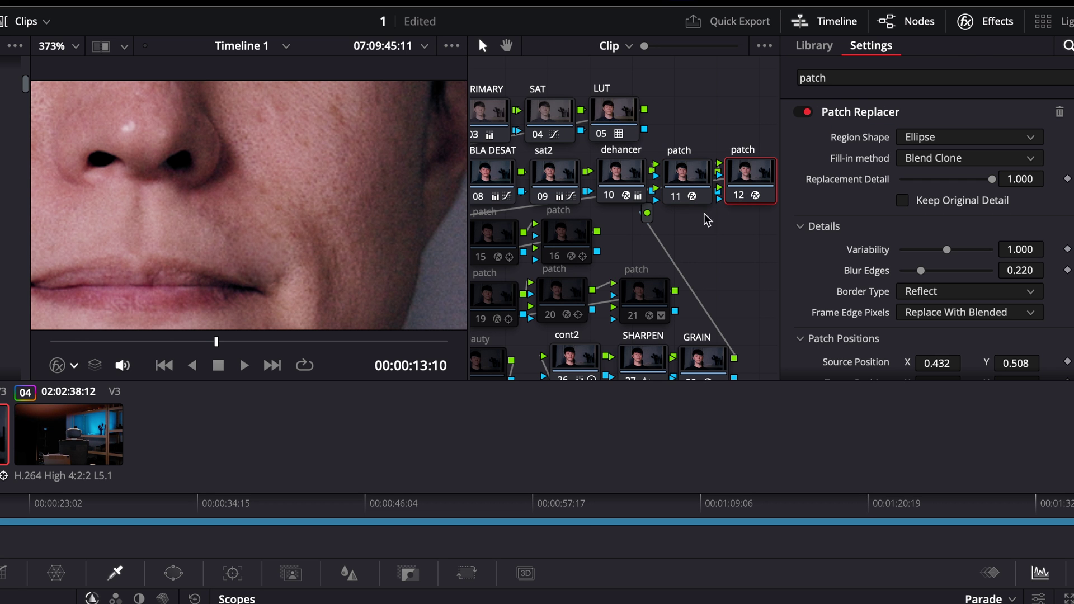
left_click(59, 366)
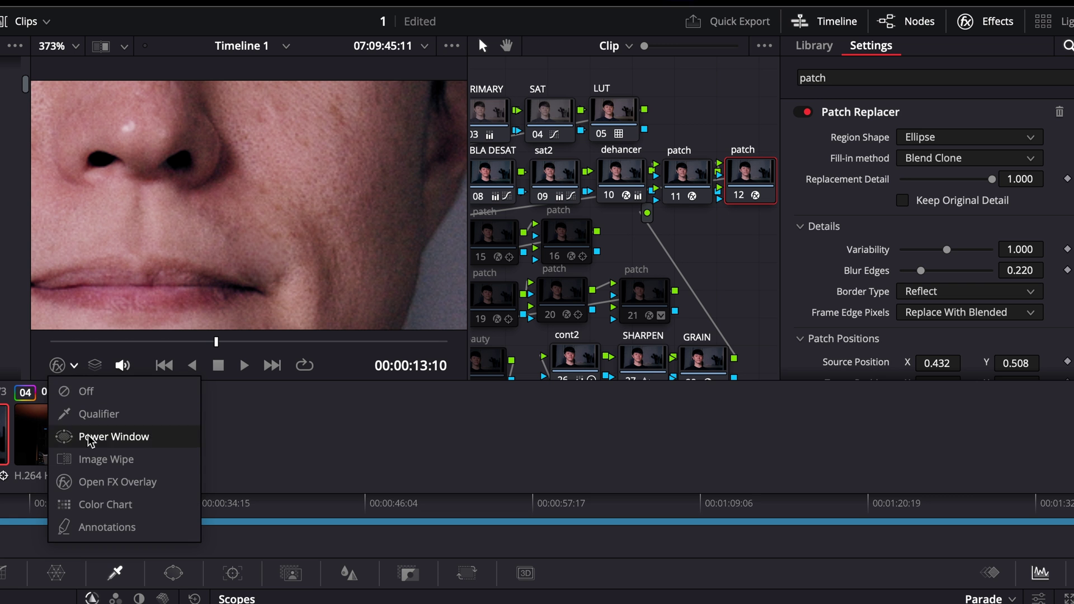
left_click(121, 482)
Step: Move node 12's patch source and target onto the chin, with the source at 0.397, 0.358
scroll(212, 220, "down", 1)
scroll(212, 220, "down", 1)
left_click_drag(134, 247, 208, 162)
left_click_drag(327, 130, 224, 288)
left_click_drag(299, 223, 246, 279)
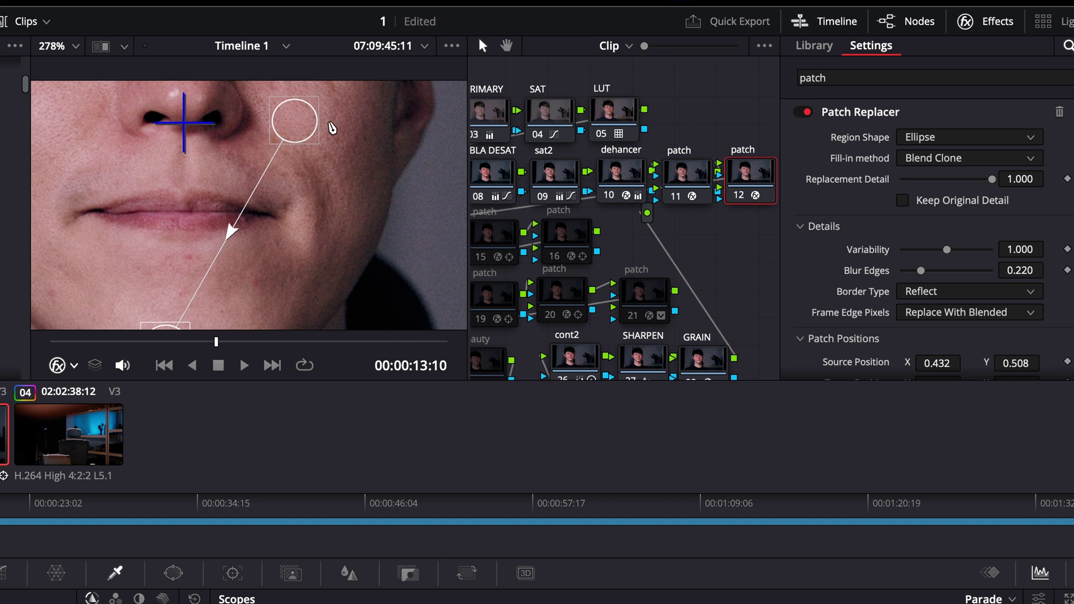
left_click_drag(299, 125, 219, 300)
left_click_drag(274, 241, 367, 97)
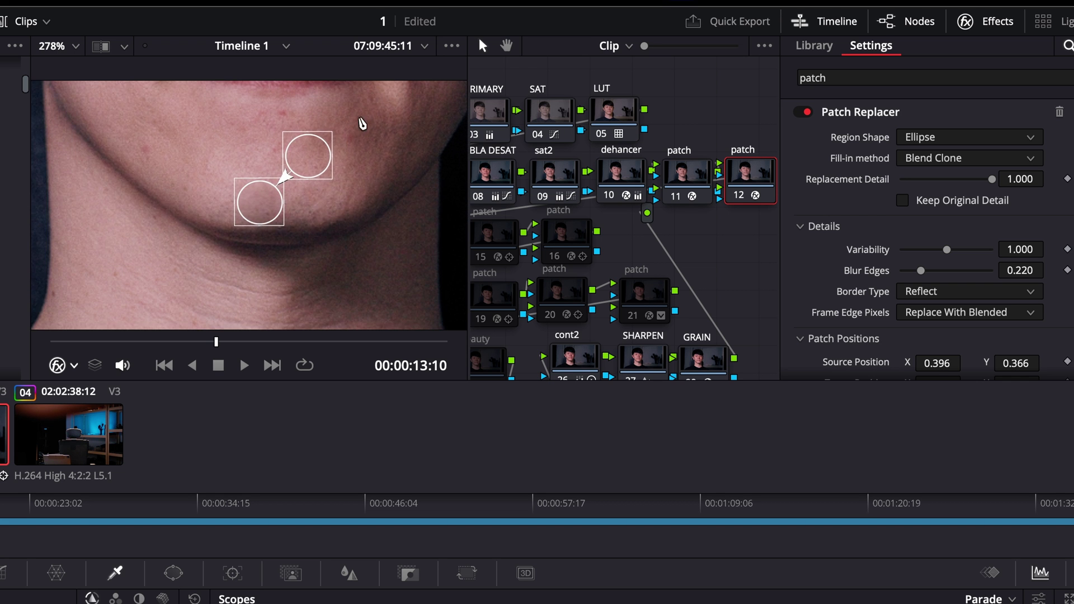
left_click_drag(312, 166, 307, 226)
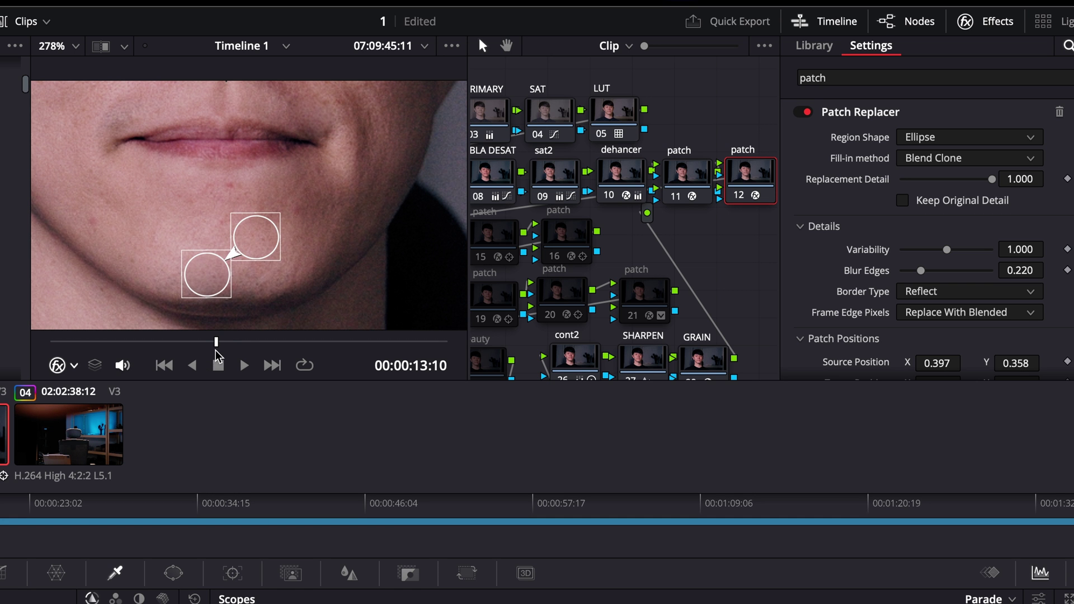
Step: Scrub to the end of the clip and back to its start to check the chin patch
left_click_drag(222, 345, 461, 343)
left_click_drag(298, 270, 364, 120)
scroll(364, 120, "down", 1)
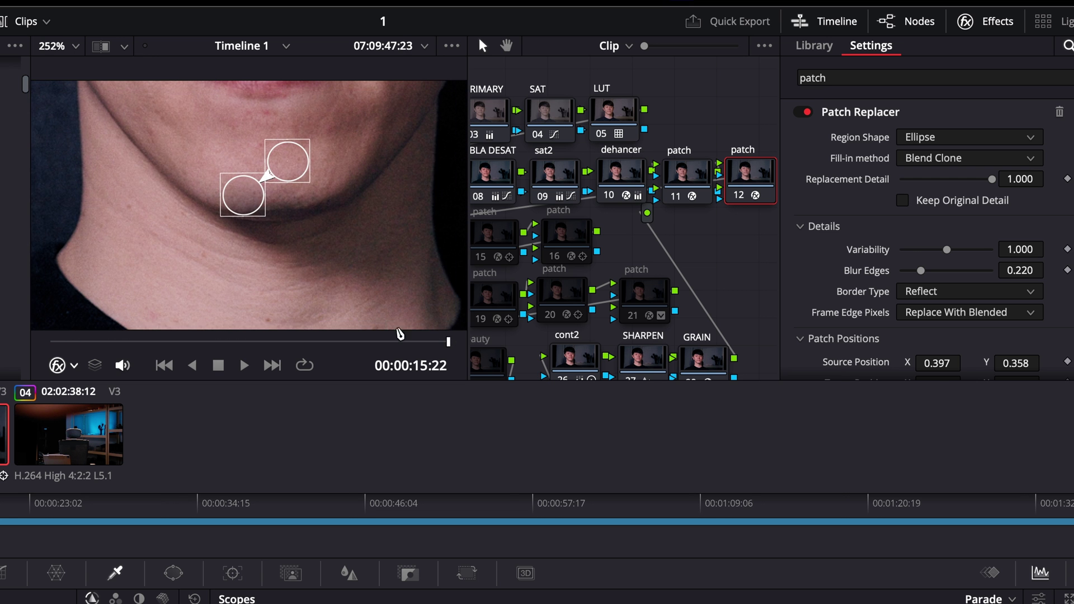
left_click_drag(448, 341, 23, 344)
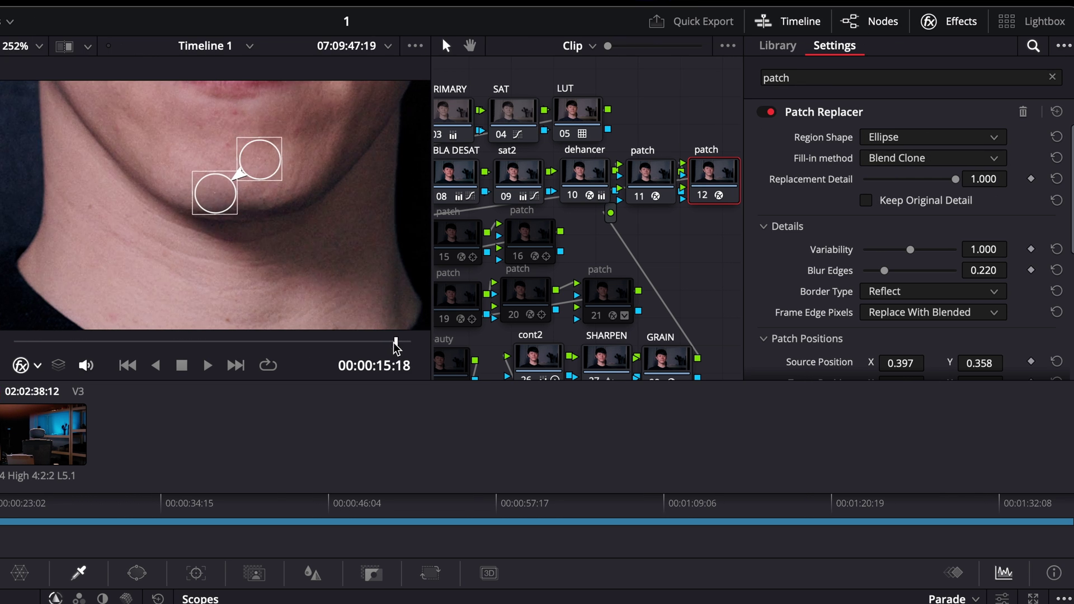
Step: Set the chin patch's target size to 0.015 by 0.024, with the target at 0.373, 0.326 and the source at 0.387, 0.346
scroll(289, 130, "up", 1)
scroll(290, 130, "down", 1)
scroll(905, 252, "down", 3)
left_click_drag(983, 302, 979, 326)
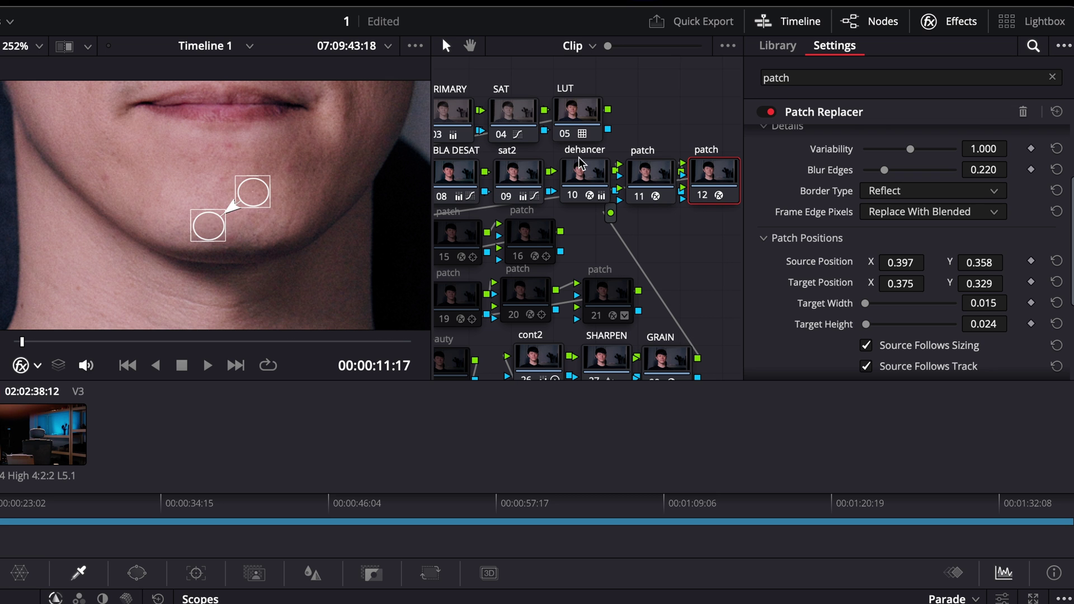
mouse_move(208, 233)
left_mouse_down()
mouse_move(191, 198)
mouse_move(202, 235)
left_mouse_up()
left_click_drag(268, 193, 244, 211)
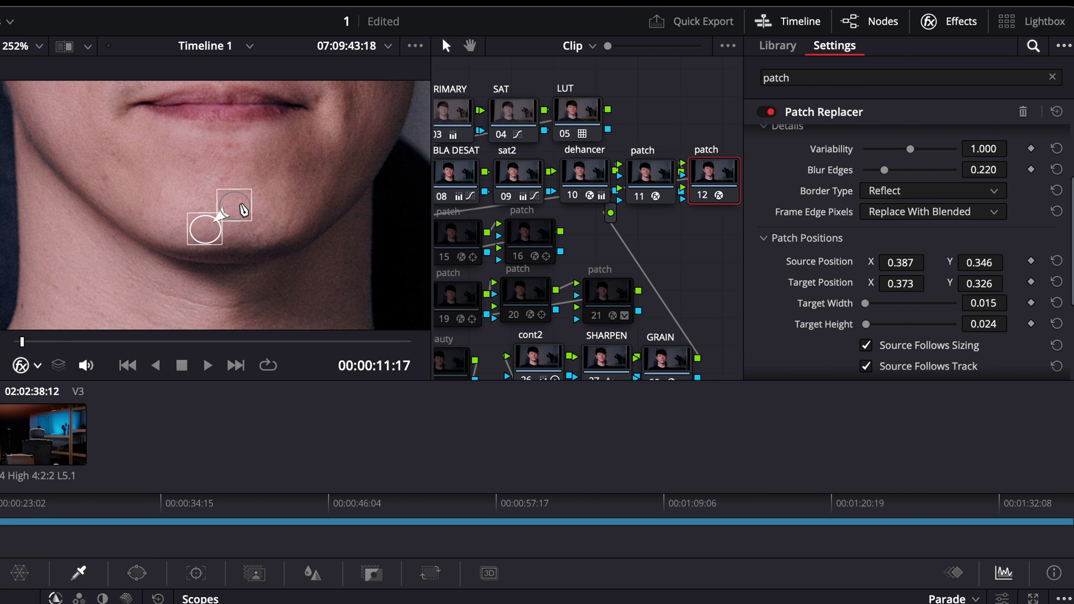
Step: Turn off the viewer overlay and play the clip to review the chin retouch
left_click(37, 365)
left_click(67, 391)
key("space")
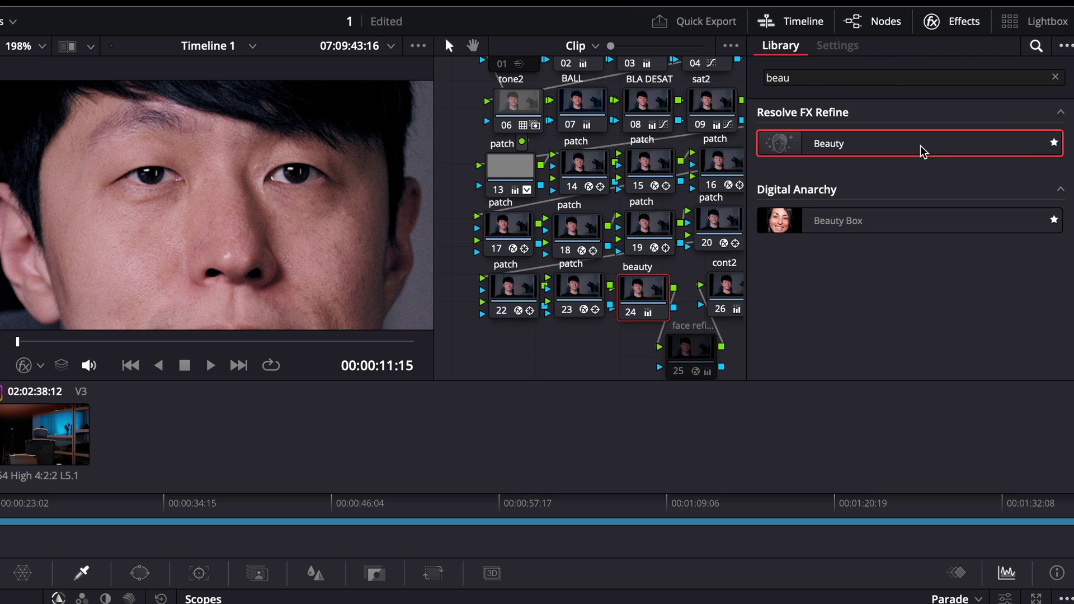
Step: Apply the Beauty effect to node 24 and set its operating mode to Automatic
left_click_drag(890, 95, 736, 211)
left_click_drag(644, 310, 637, 305)
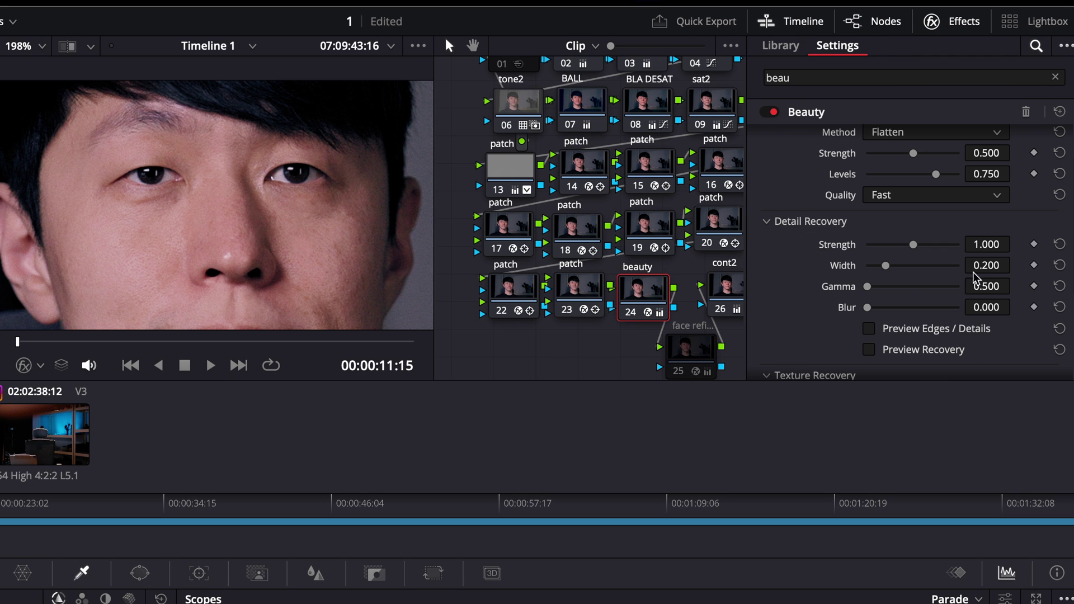
scroll(794, 224, "up", 2)
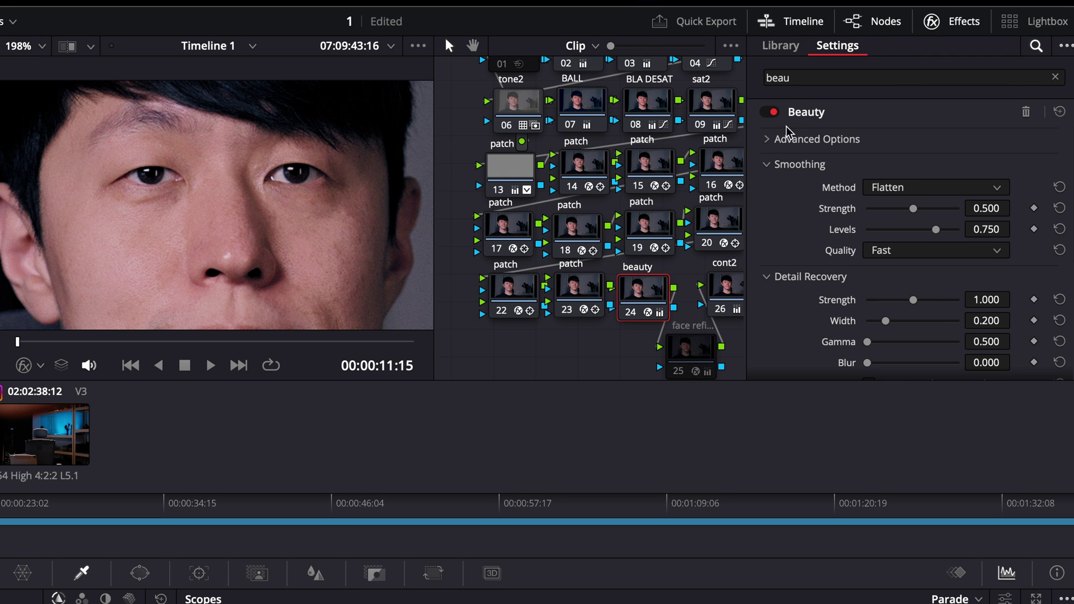
left_click(789, 140)
left_click(925, 163)
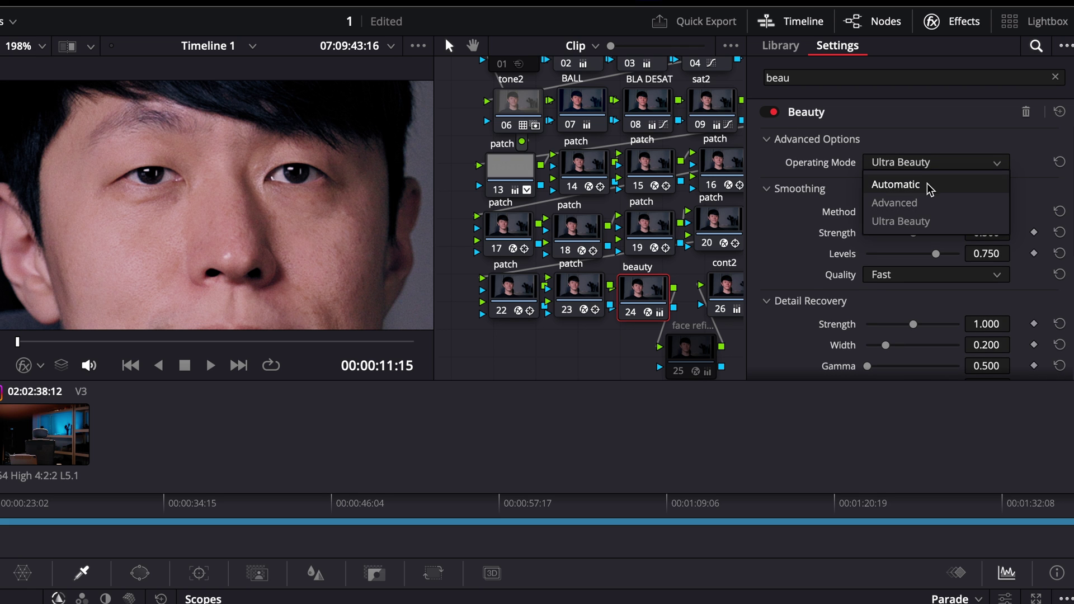
left_click(896, 184)
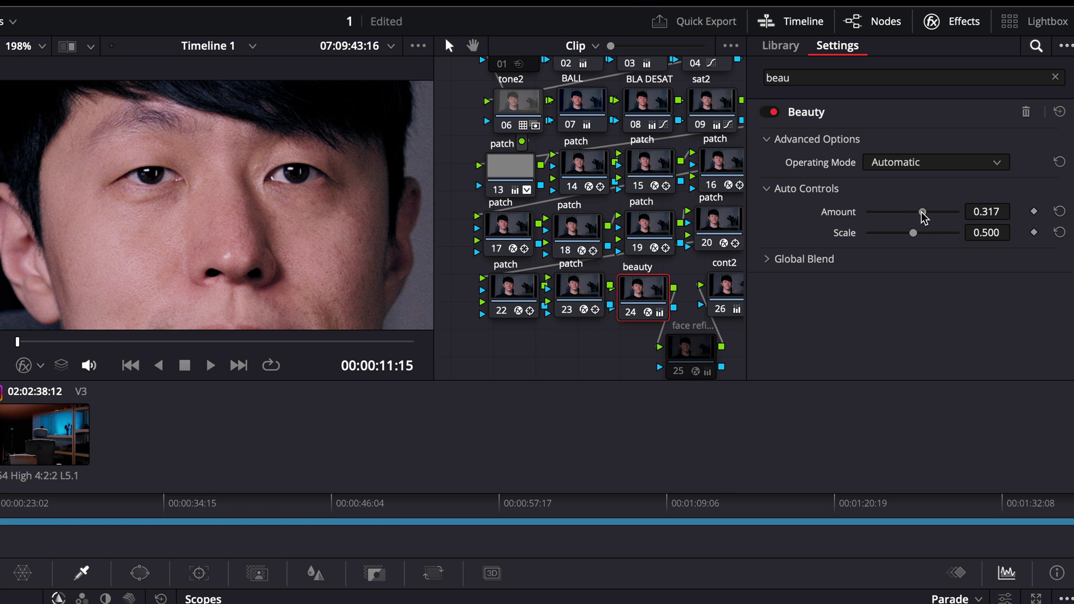
Step: Adjust the Beauty effect's Amount to 0.261 while judging the skin smoothing on the face
scroll(239, 251, "down", 4)
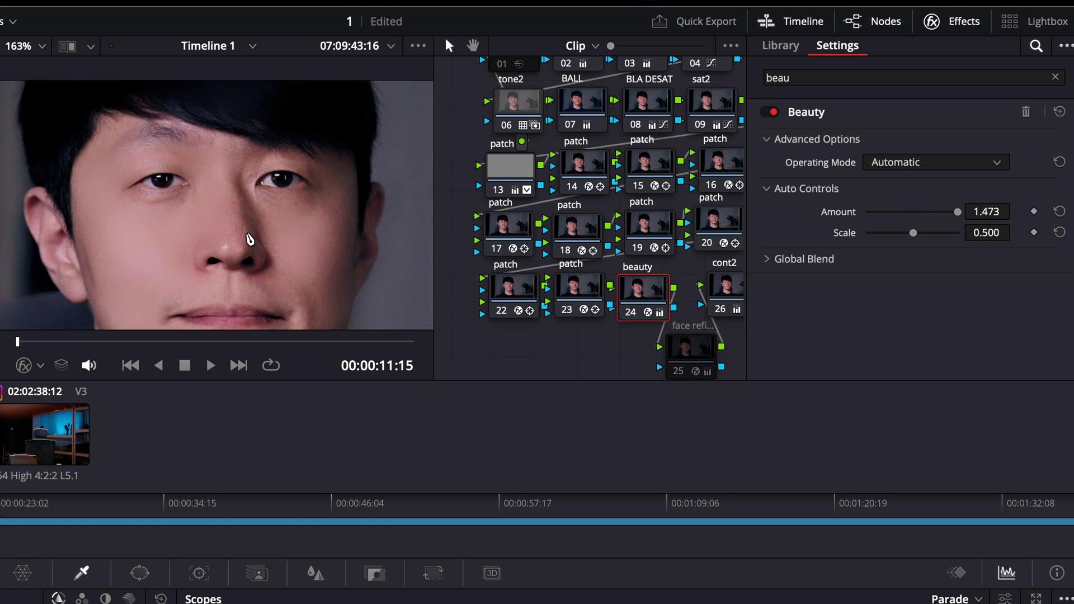
scroll(268, 274, "up", 1)
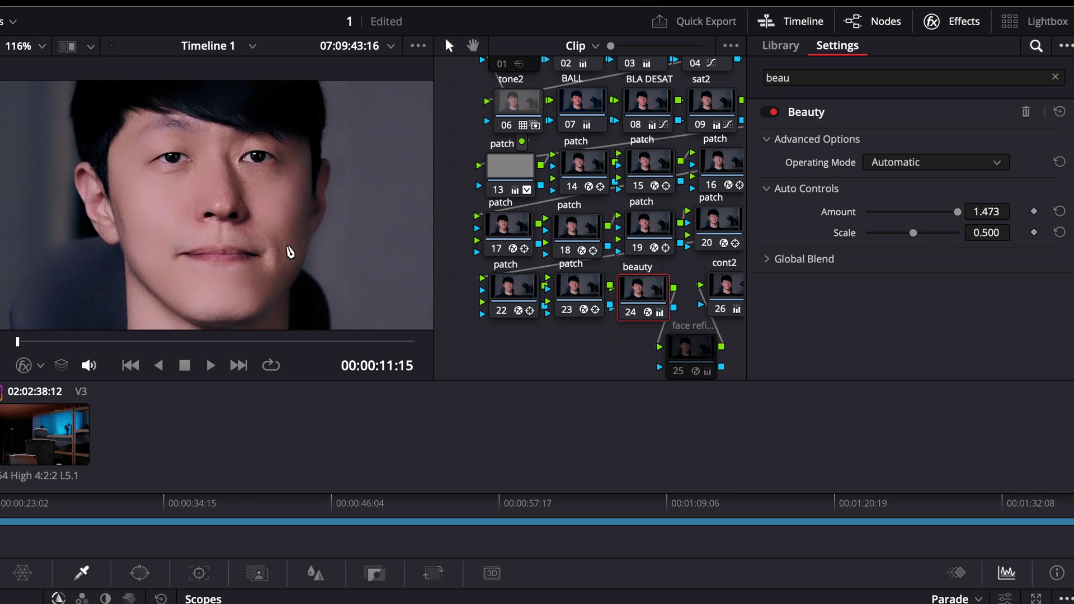
mouse_move(928, 220)
left_mouse_down()
mouse_move(858, 223)
mouse_move(920, 215)
left_mouse_up()
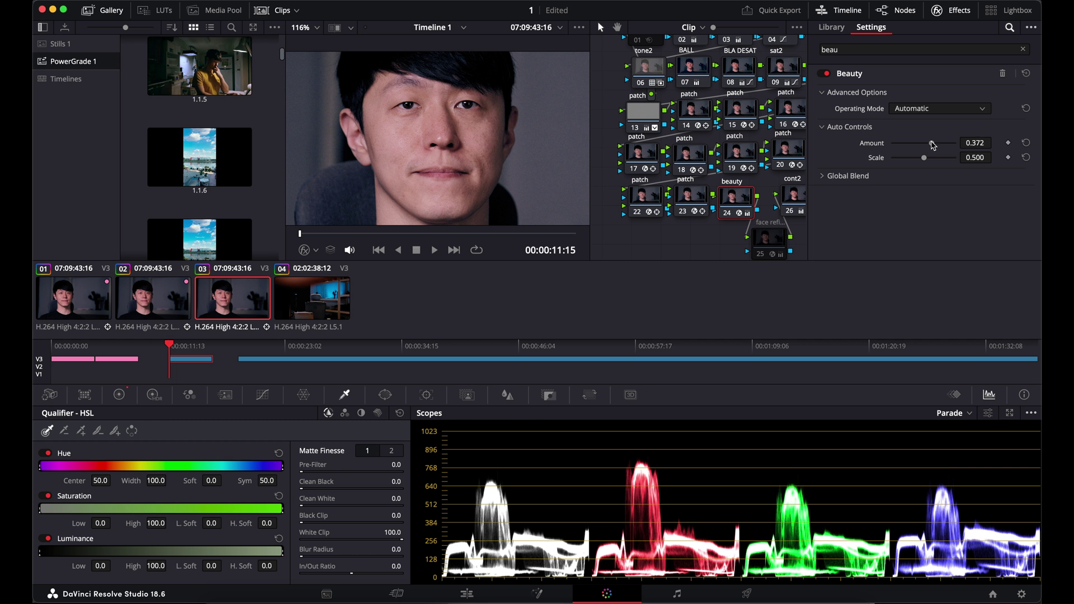
mouse_move(928, 146)
left_mouse_down()
mouse_move(888, 149)
mouse_move(933, 151)
left_mouse_up()
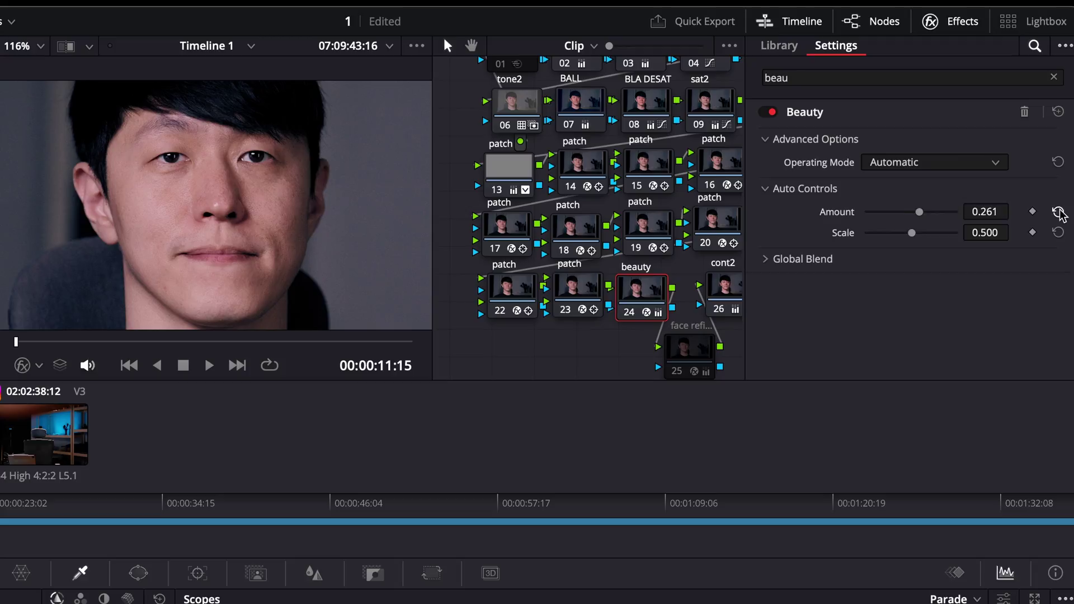
Step: Set the Beauty effect's operating mode to Advanced and look through its smoothing, texture and feature recovery settings
left_click(962, 162)
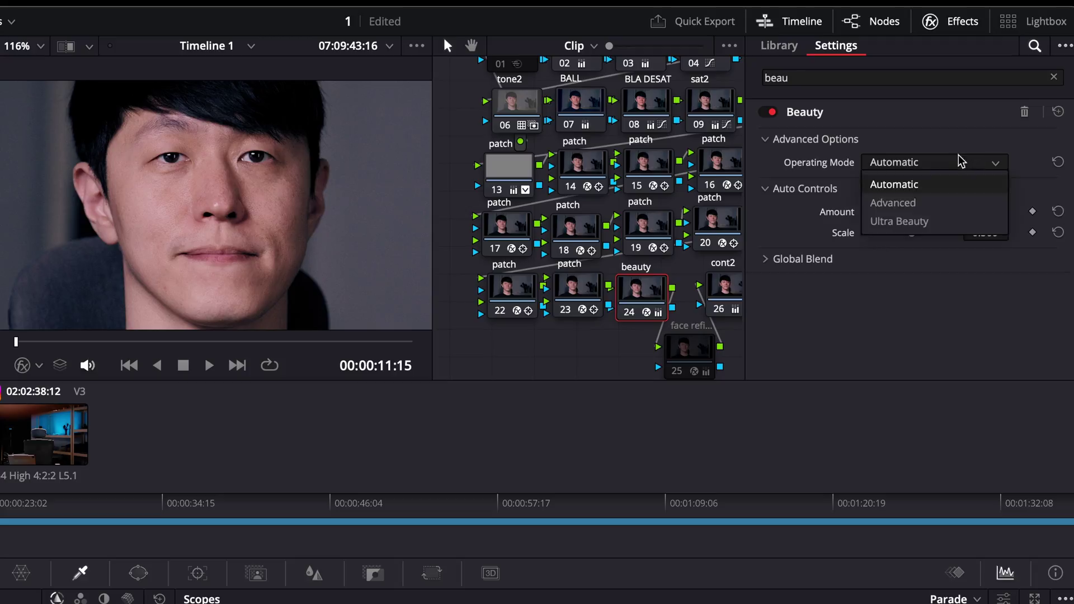
left_click(928, 199)
scroll(805, 212, "down", 4)
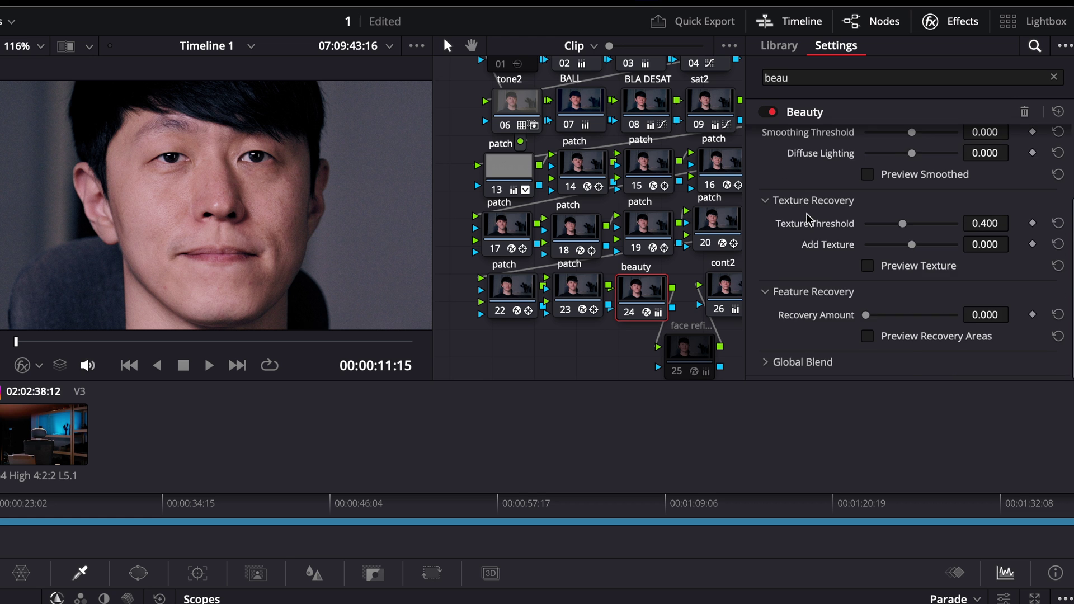
scroll(808, 219, "up", 4)
Step: Set the Beauty effect's Diffuse Lighting to 0.348 and Smoothing Threshold to 0.119
left_click_drag(914, 236, 915, 241)
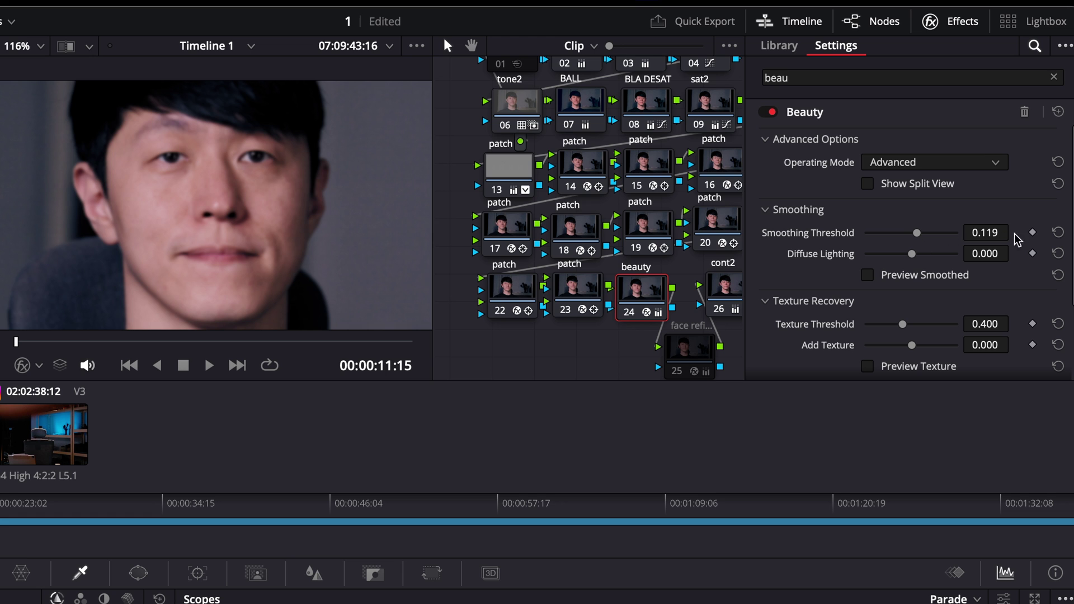
left_click(1058, 232)
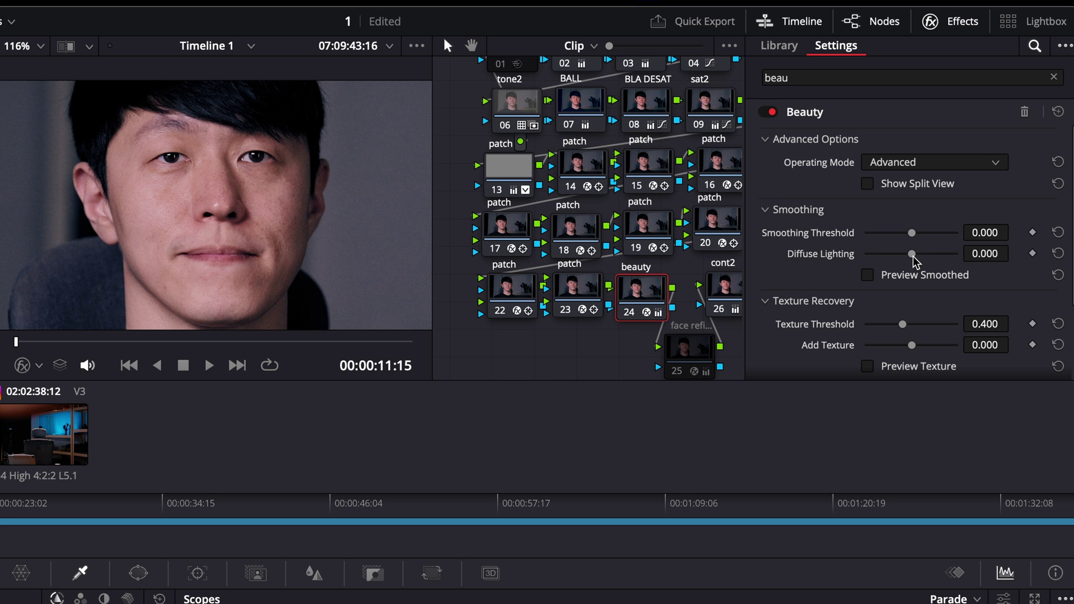
mouse_move(913, 255)
left_mouse_down()
mouse_move(943, 253)
mouse_move(864, 257)
mouse_move(921, 263)
left_mouse_up()
left_click_drag(914, 239, 918, 237)
Step: Set the Texture Threshold to 0.349 using the texture preview, and set Add Texture to 1.017 with the preview off
scroll(799, 208, "down", 3)
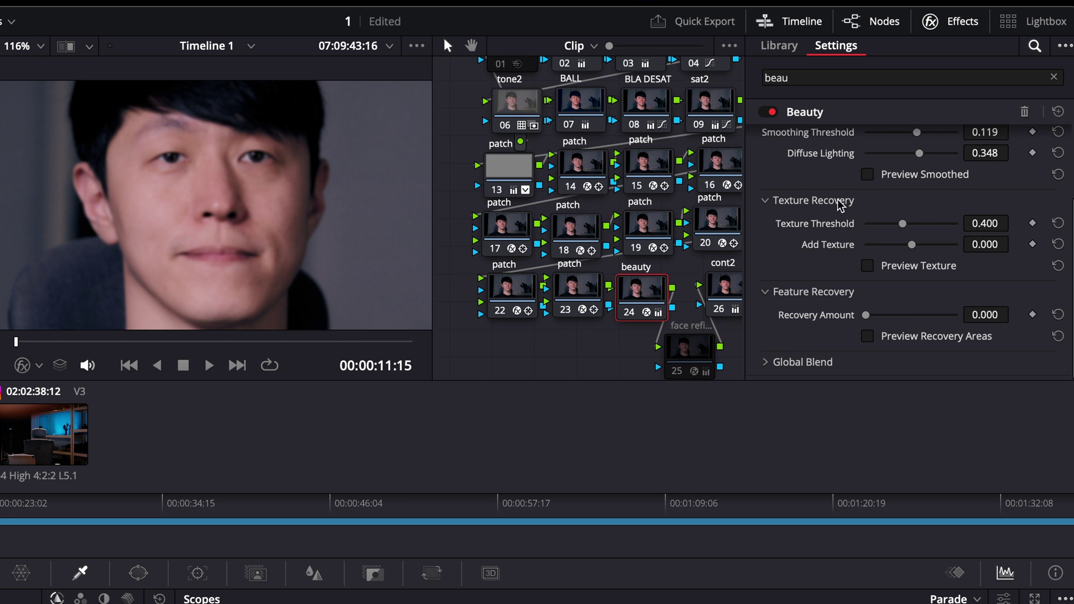
left_click(867, 266)
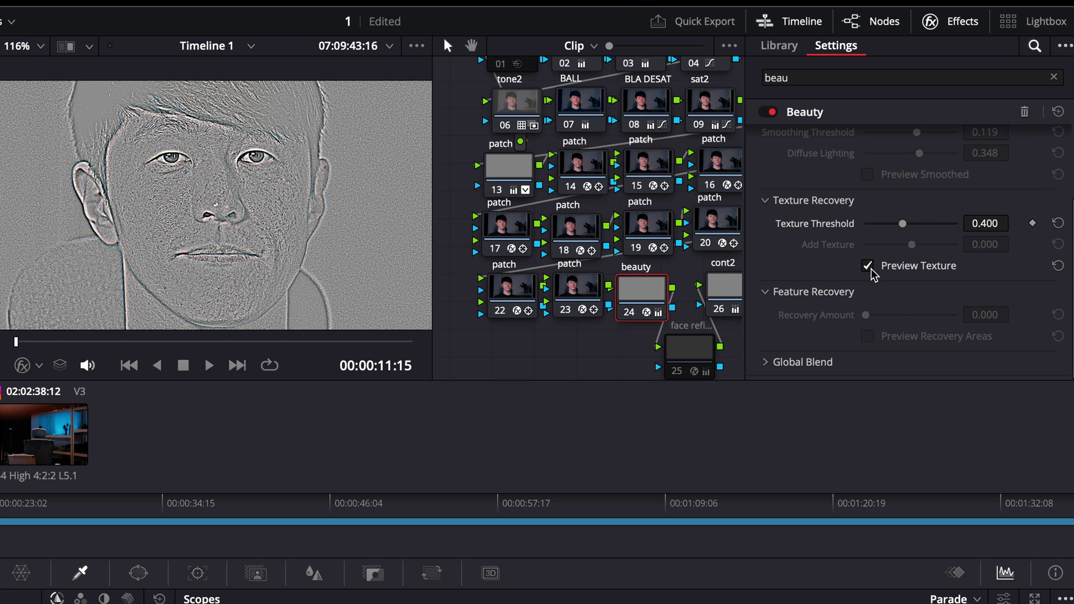
mouse_move(902, 224)
left_mouse_down()
mouse_move(917, 224)
mouse_move(885, 224)
mouse_move(899, 230)
left_mouse_up()
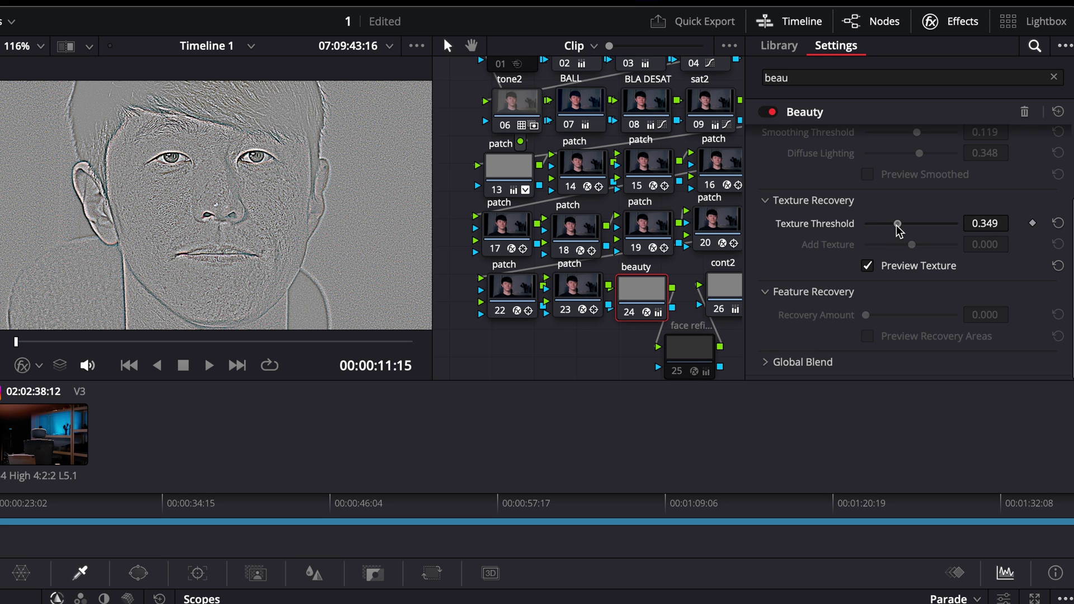
left_click(867, 268)
left_click_drag(914, 246, 925, 246)
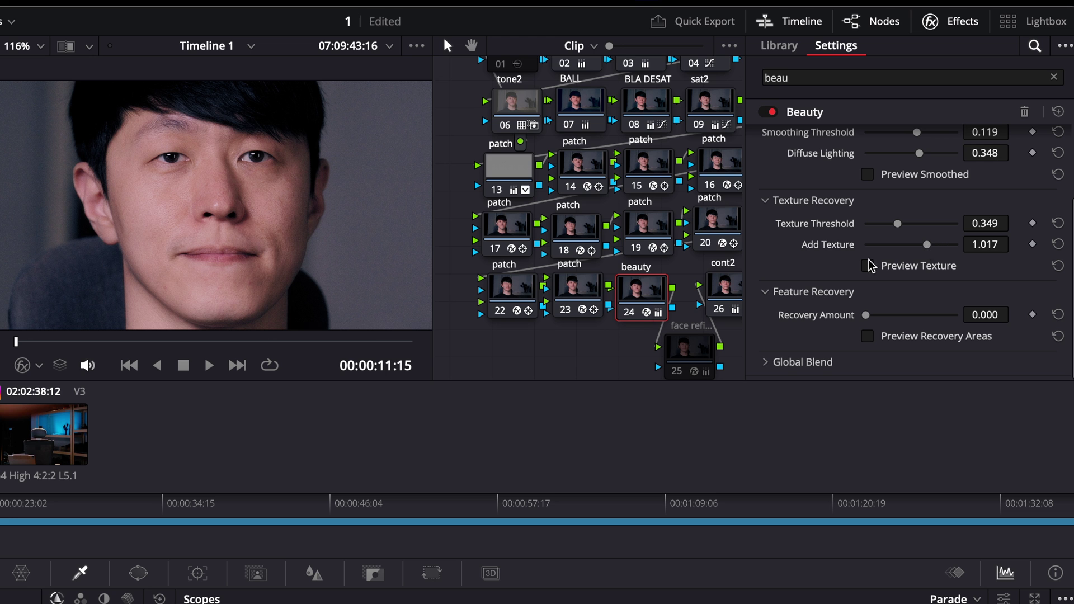
Step: Compare the face with the Beauty effect off and on to judge the recovered skin texture
left_click(770, 113)
left_click(770, 113)
left_click(770, 114)
left_click(770, 114)
left_click(770, 114)
left_click(770, 114)
Step: Set the feature Recovery Amount to 0.413, previewing the recovery areas while adjusting it
left_click(867, 337)
left_click_drag(870, 317, 902, 323)
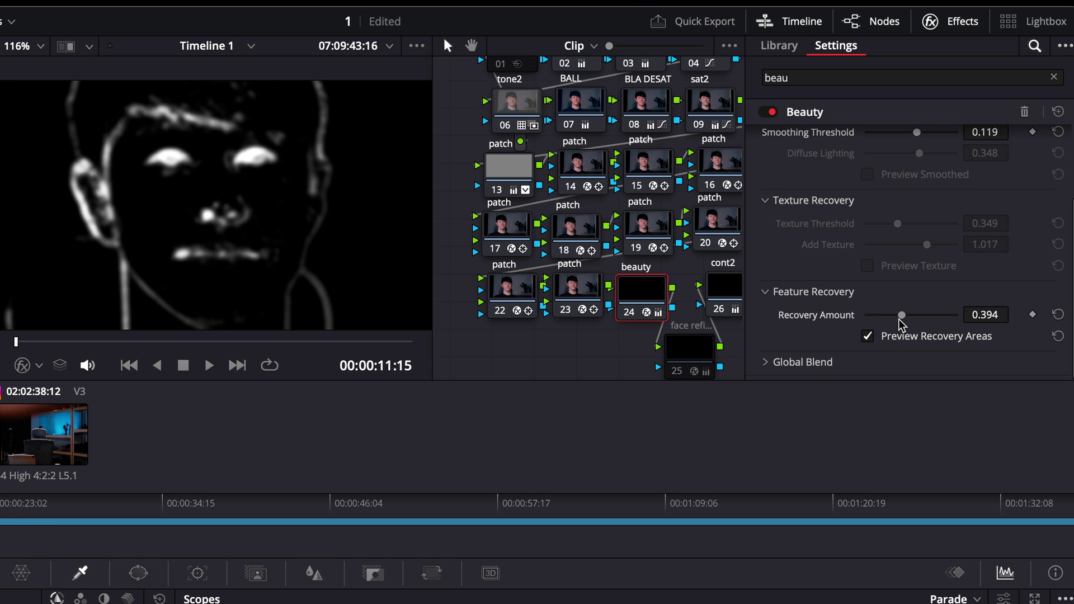
left_click(868, 336)
mouse_move(904, 322)
left_mouse_down()
mouse_move(891, 322)
mouse_move(903, 320)
left_mouse_up()
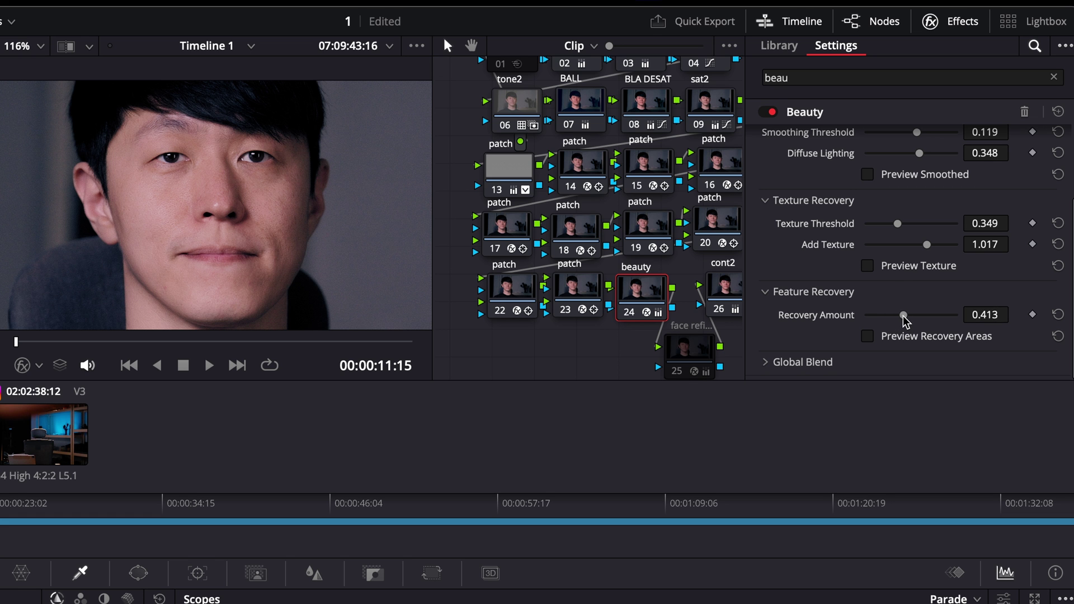
Step: Compare the face with the Beauty effect off and on to judge the feature recovery
left_click(770, 112)
left_click(770, 113)
left_click(771, 113)
left_click(770, 113)
Step: Set the Beauty effect's Smoothing Threshold to 0.174 and compare the face with the effect off and on
scroll(868, 260, "up", 3)
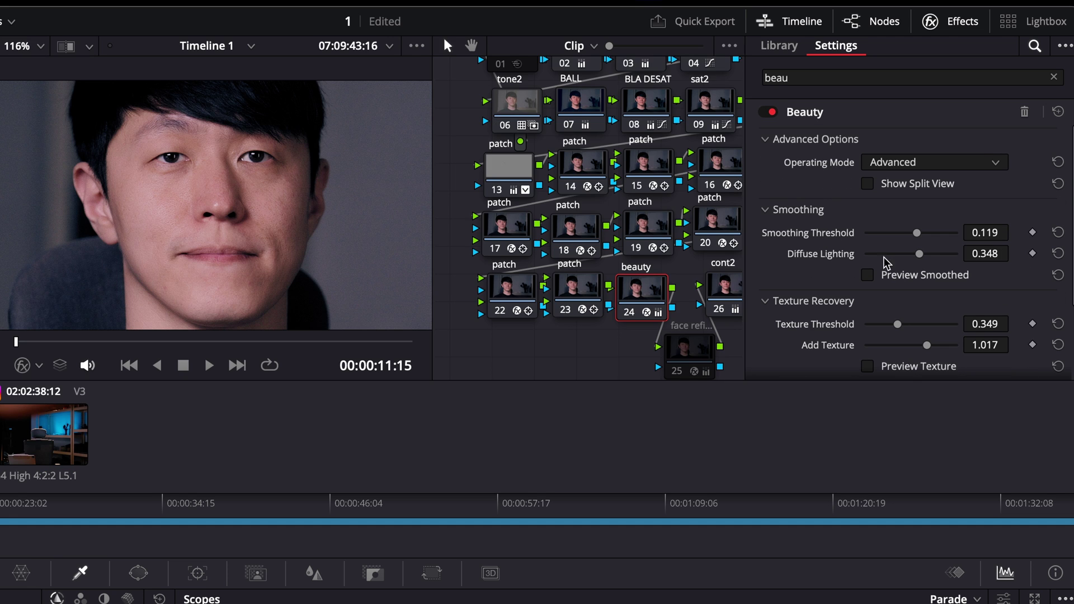
left_click_drag(917, 237, 920, 241)
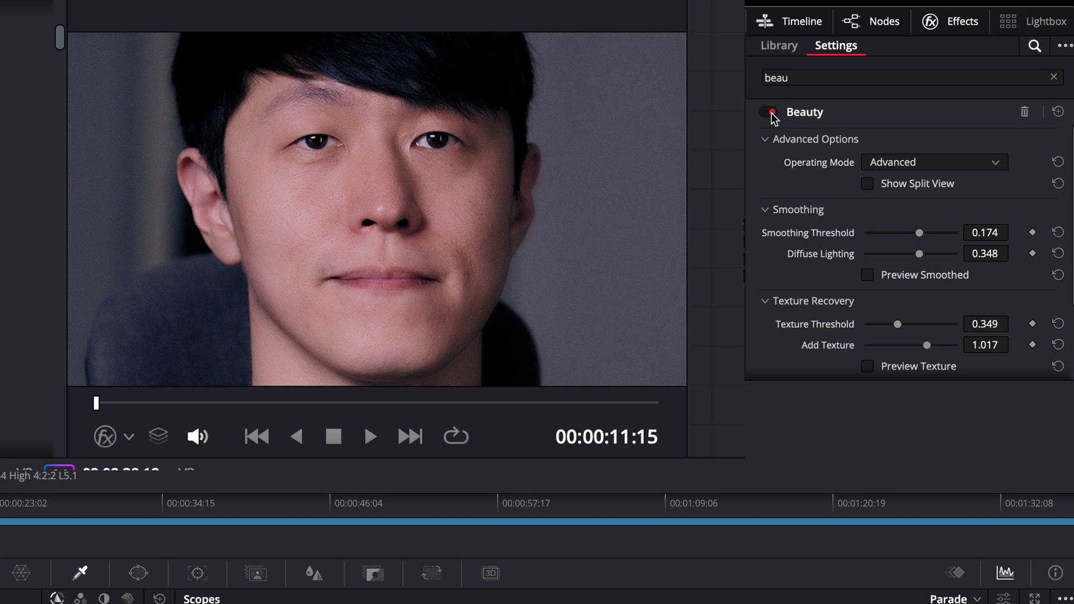
left_click(771, 112)
left_click(772, 113)
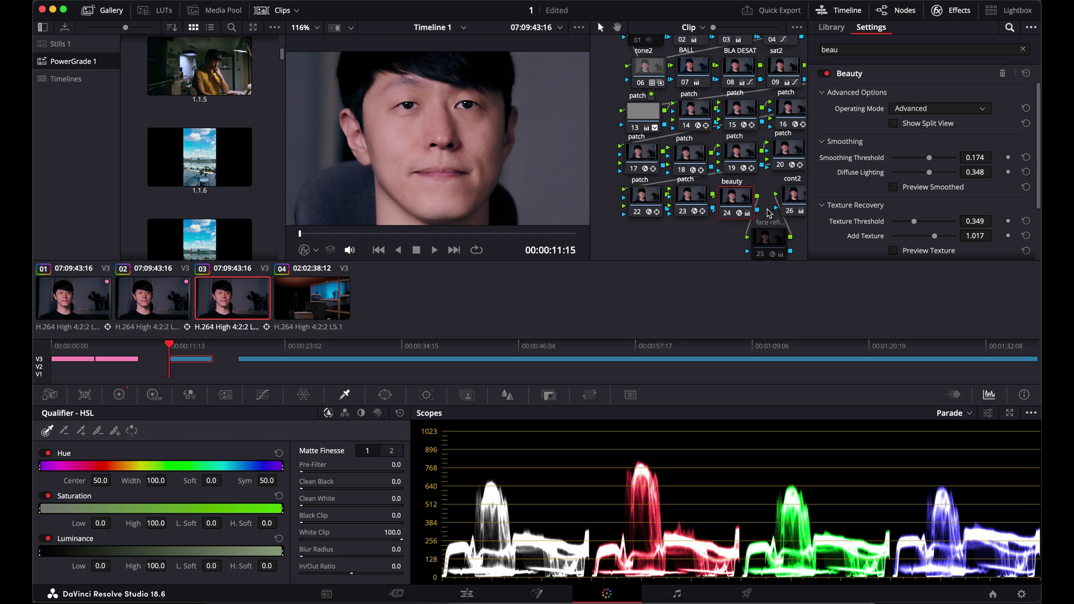
Step: Add a circle window to the beauty node and shape it around the man's face
key("super+minus")
key("super+minus")
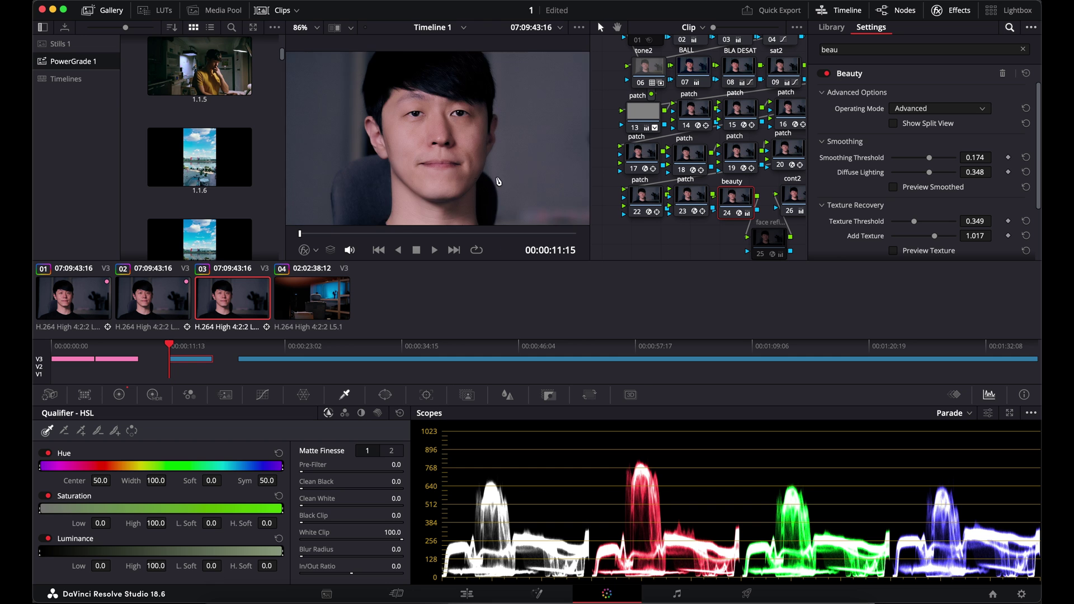
left_click(385, 395)
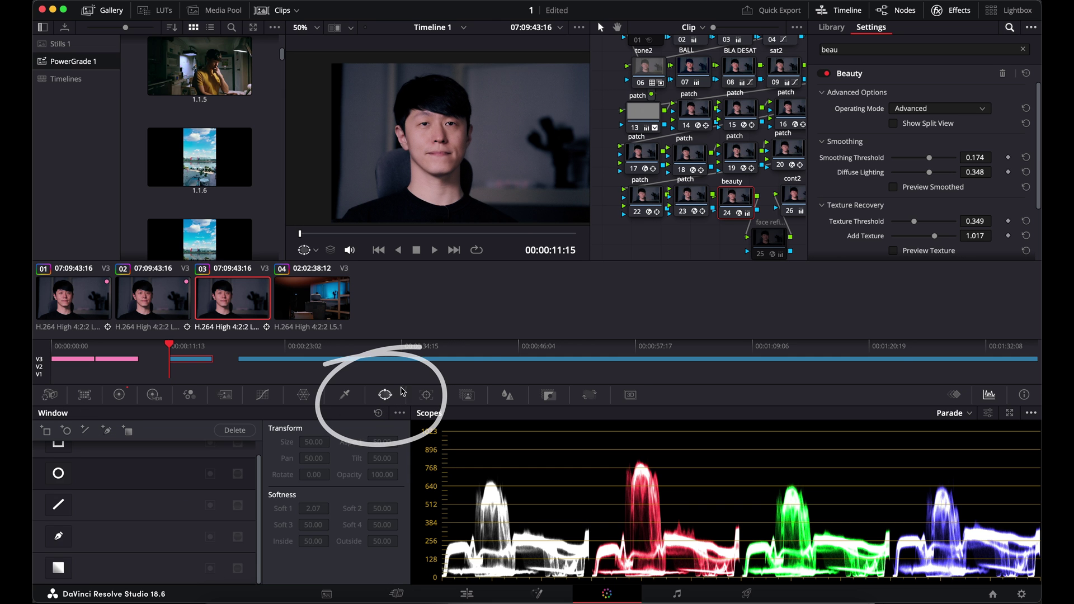
left_click(58, 473)
mouse_move(497, 152)
left_mouse_down()
mouse_move(479, 133)
mouse_move(455, 145)
mouse_move(495, 140)
left_mouse_up()
left_click_drag(440, 97, 441, 95)
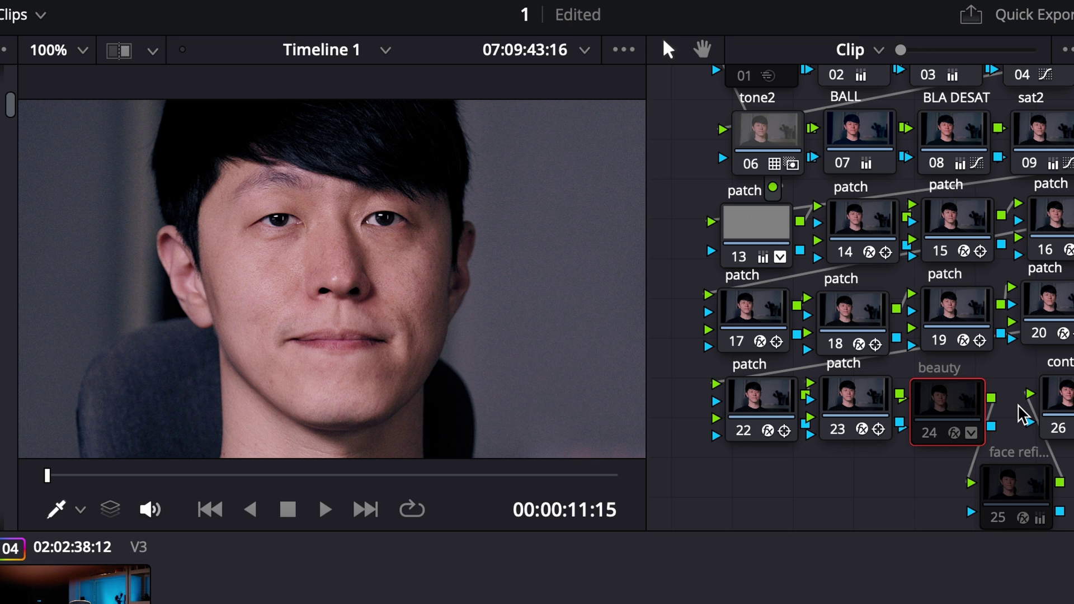
Step: Compare the face with beauty node 24 enabled and disabled
key("ctrl+d")
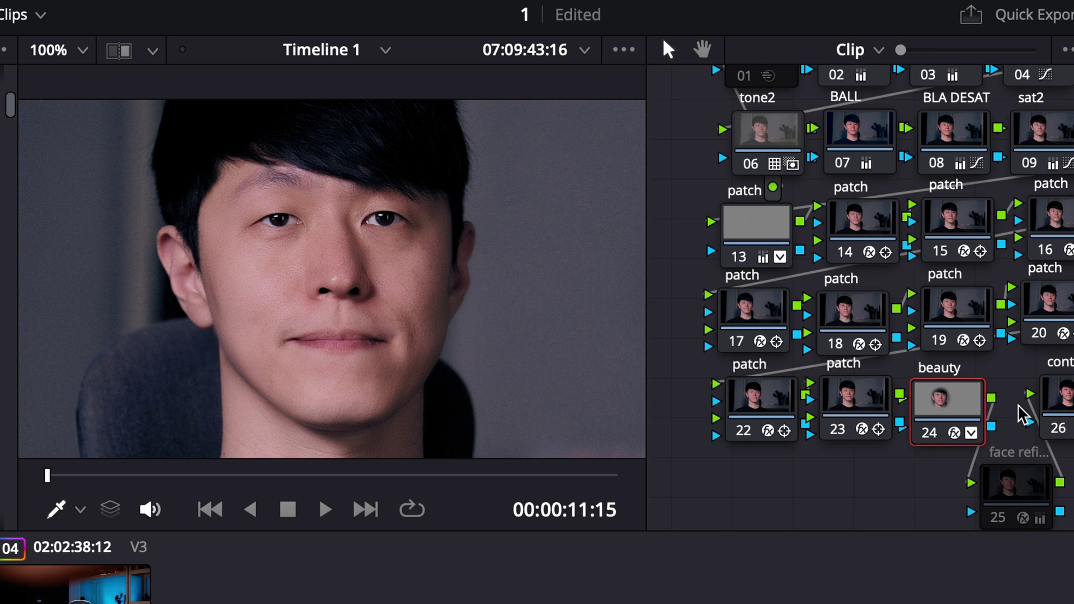
key("ctrl+d")
key("ctrl+d")
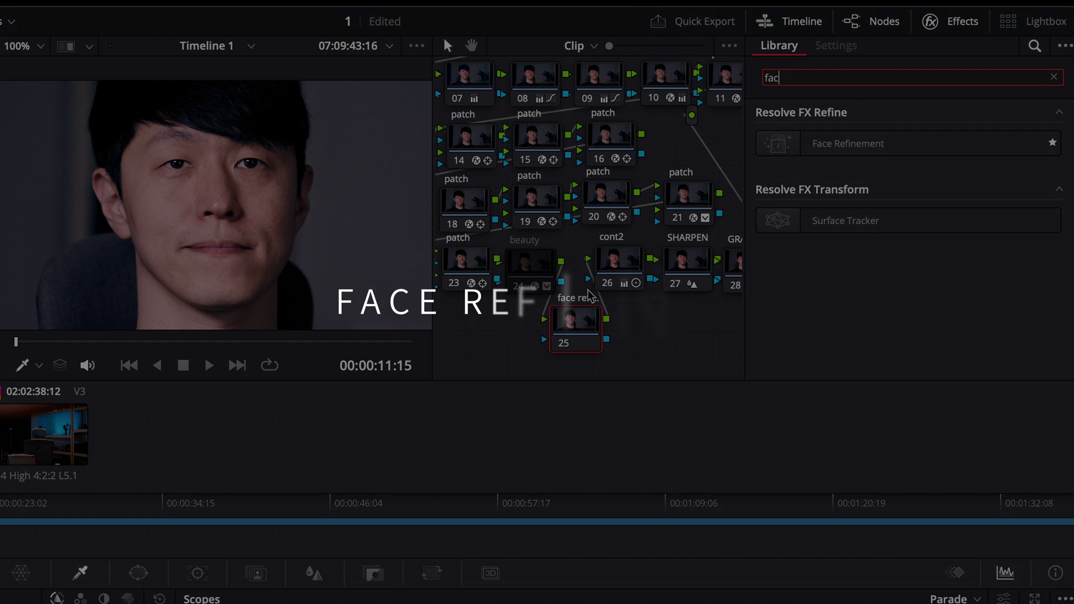
Step: Apply the Face Refinement effect to node 25 and analyze the face through the clip
left_click_drag(856, 144, 585, 344)
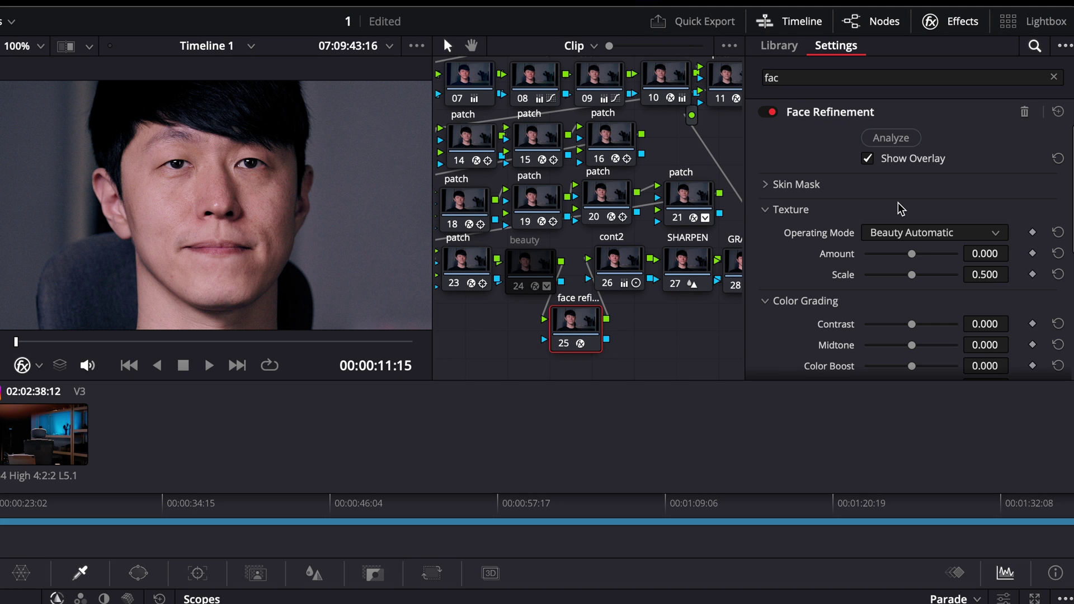
left_click(889, 138)
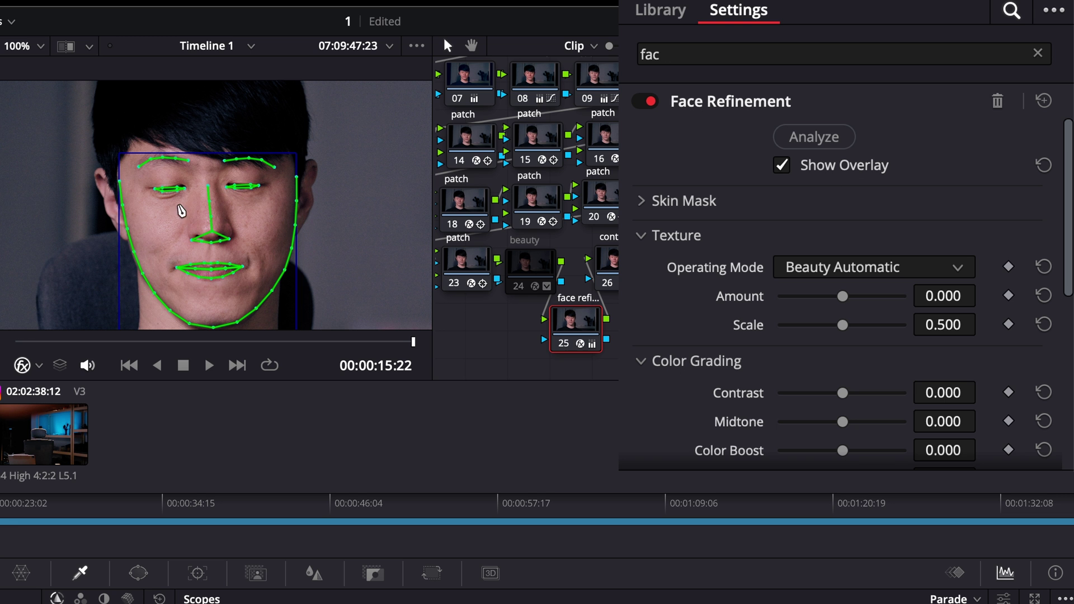
Step: Turn off the Face Refinement tracking overlay on the face
left_click(781, 165)
left_click(781, 164)
left_click(781, 165)
scroll(702, 209, "down", 3)
scroll(707, 204, "up", 3)
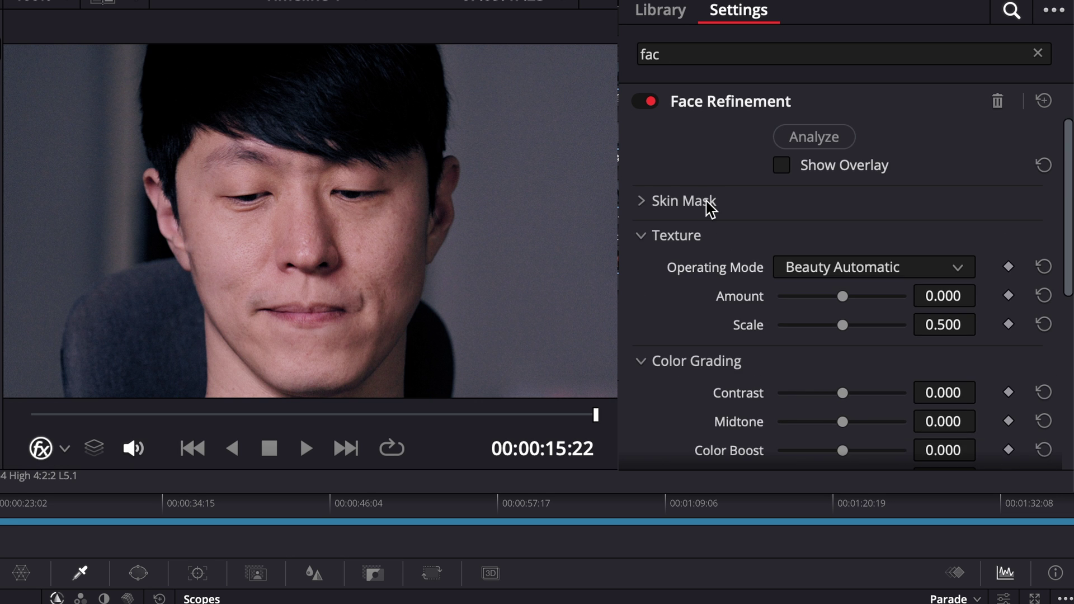
Step: Set the skin mask's Face Mask Size to 0.028 while showing the mask, and hide the mask again
left_click(674, 204)
scroll(750, 223, "down", 2)
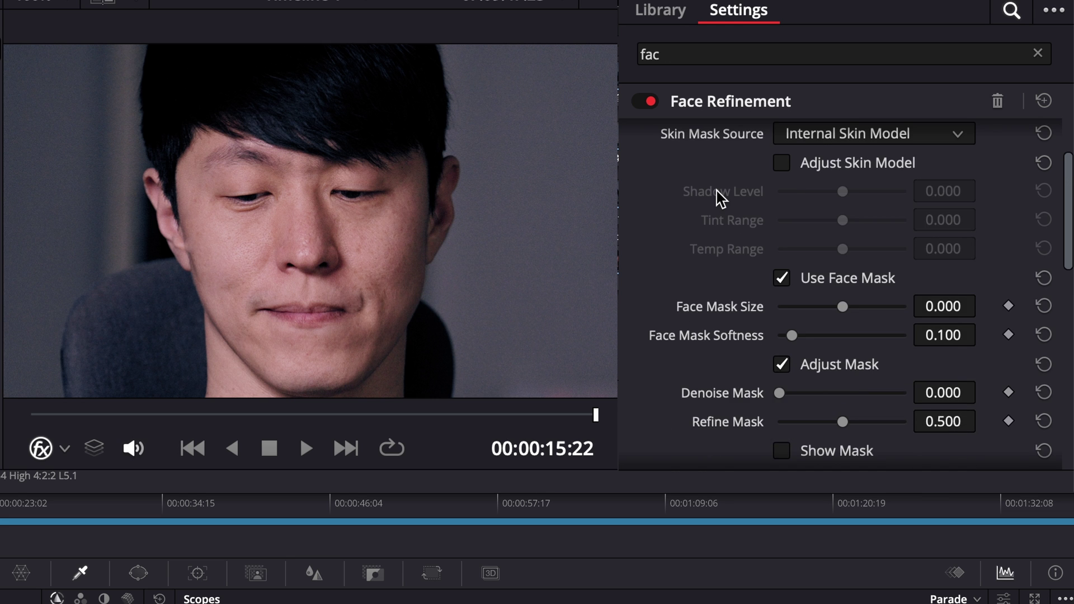
scroll(718, 198, "down", 3)
left_click(782, 313)
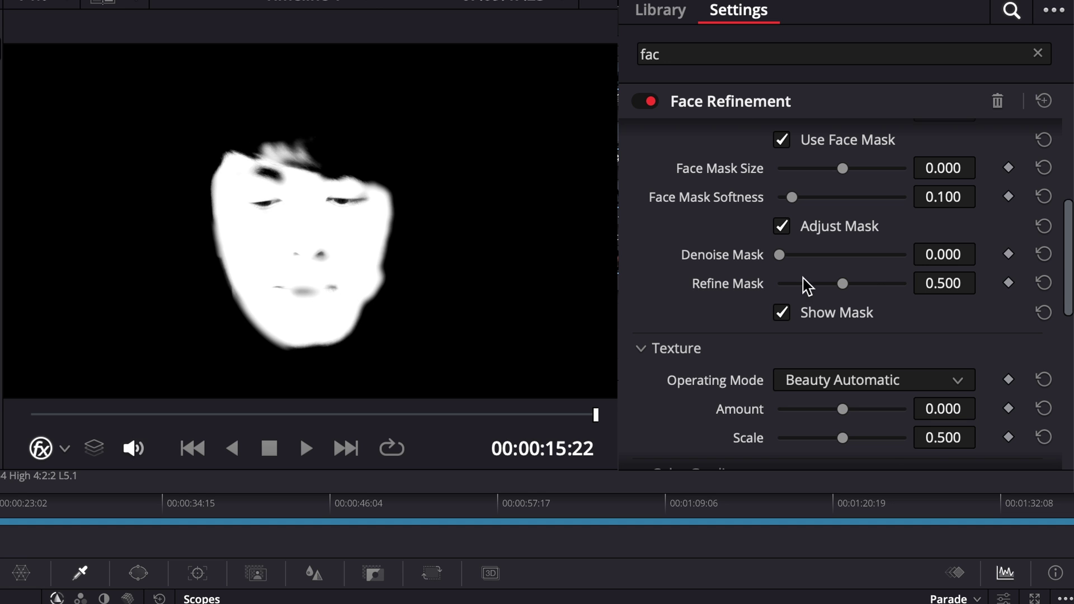
scroll(726, 256, "up", 2)
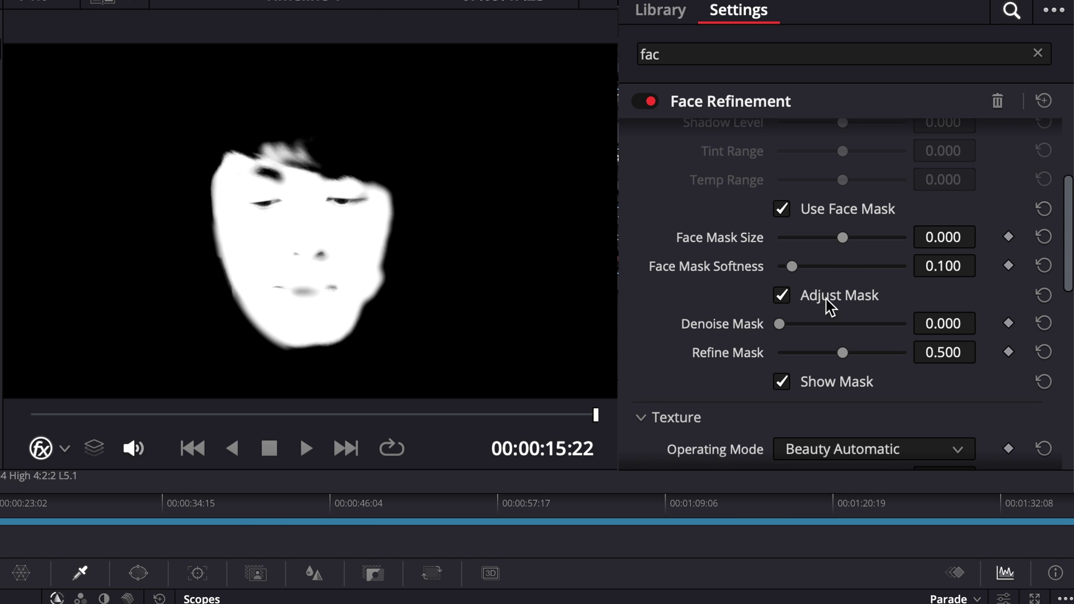
left_click_drag(843, 240, 844, 241)
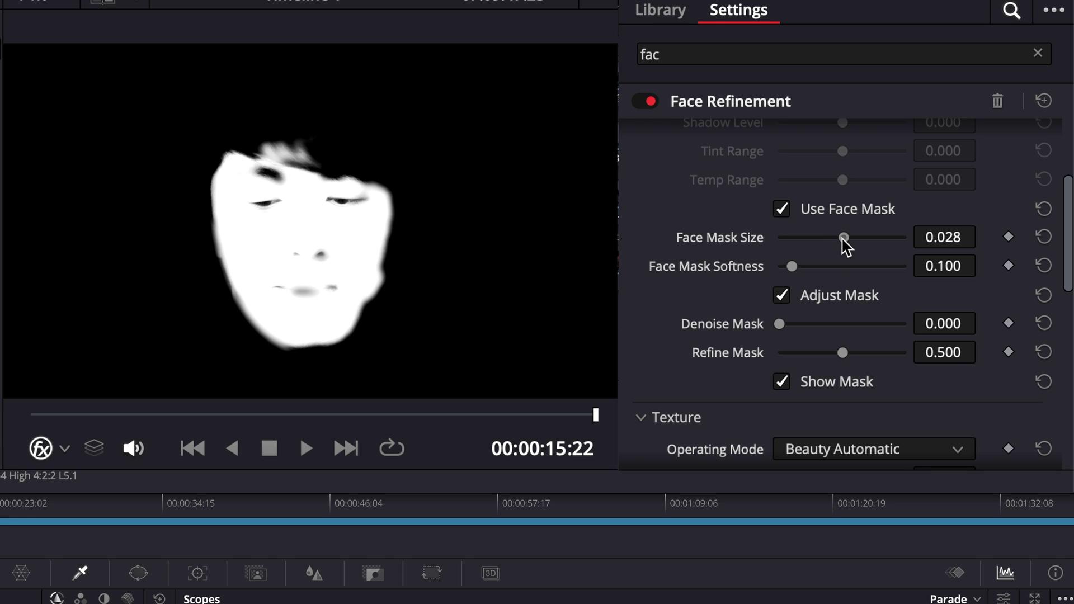
scroll(669, 354, "down", 3)
scroll(671, 354, "up", 2)
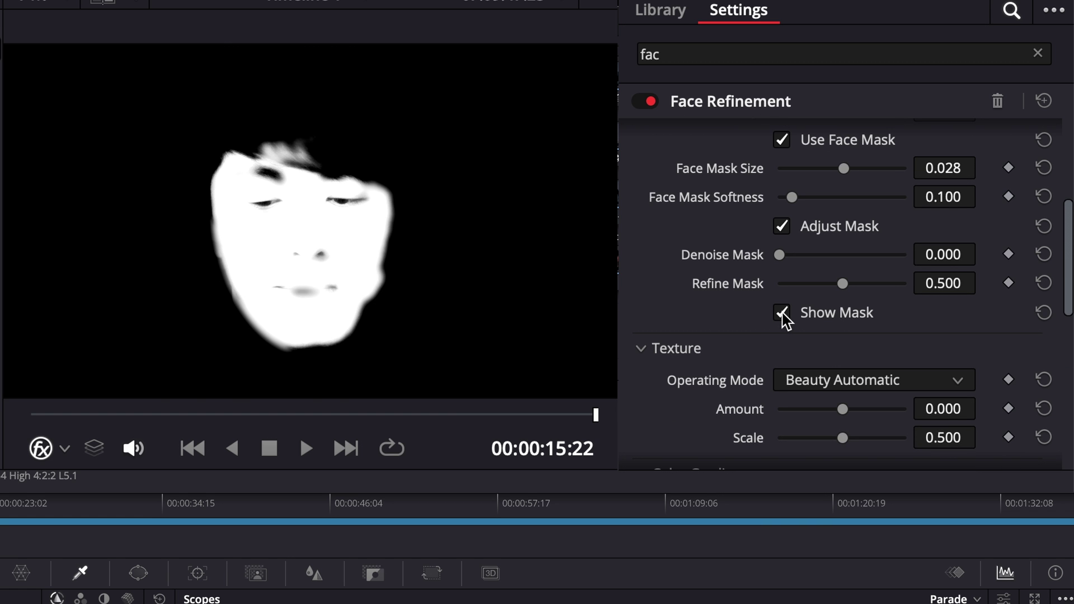
left_click(782, 314)
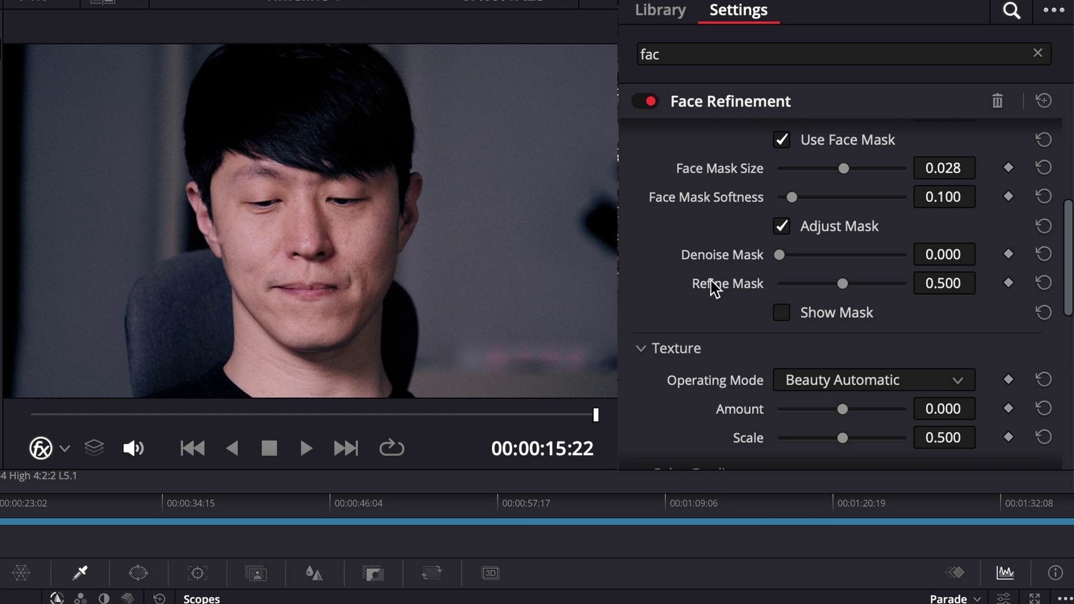
Step: Set Face Refinement's texture mode to Beauty Advanced, with Smoothing Threshold -0.064 and Diffuse Lighting -0.092
scroll(712, 283, "down", 3)
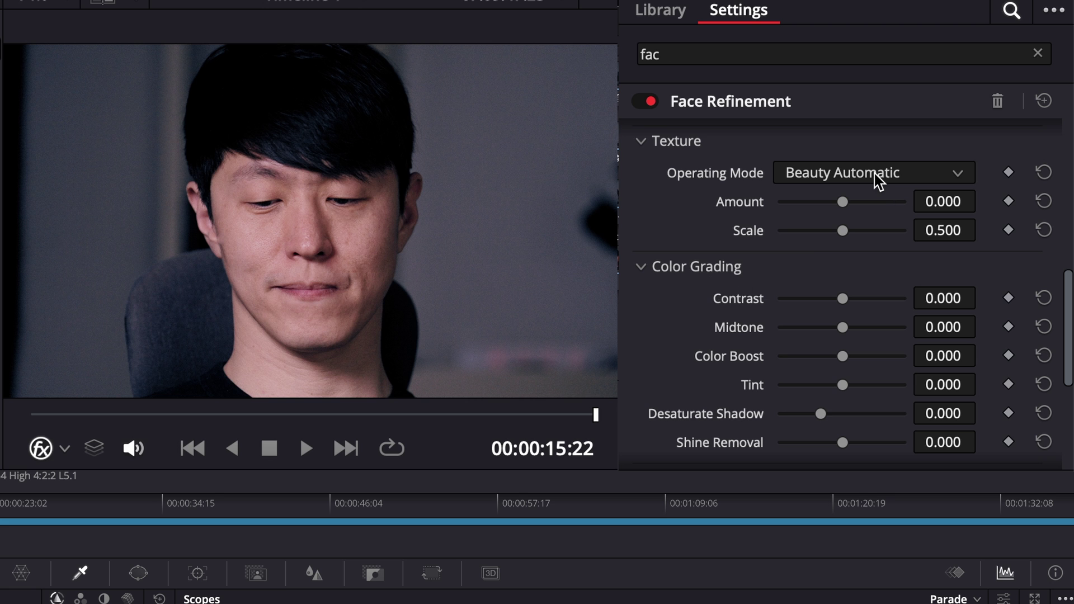
left_click(878, 179)
left_click(845, 212)
left_click_drag(844, 207, 839, 237)
scroll(263, 266, "up", 2)
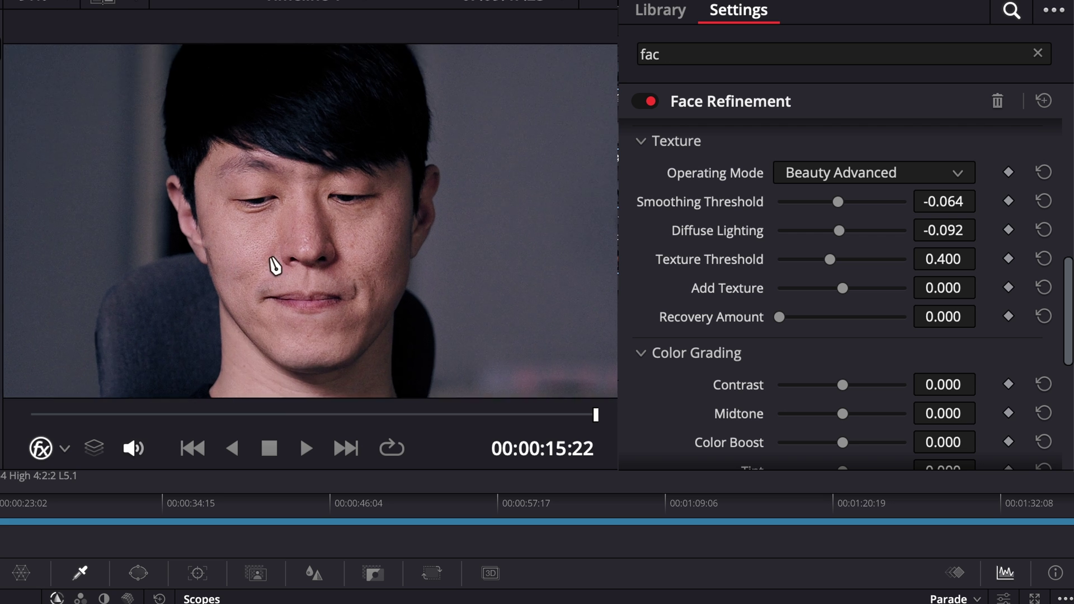
Step: At 00:00:12:20, set Face Refinement's Diffuse Lighting to 0.238, Add Texture to 0.084 and Smoothing Threshold to 0.046
left_click_drag(304, 414, 184, 414)
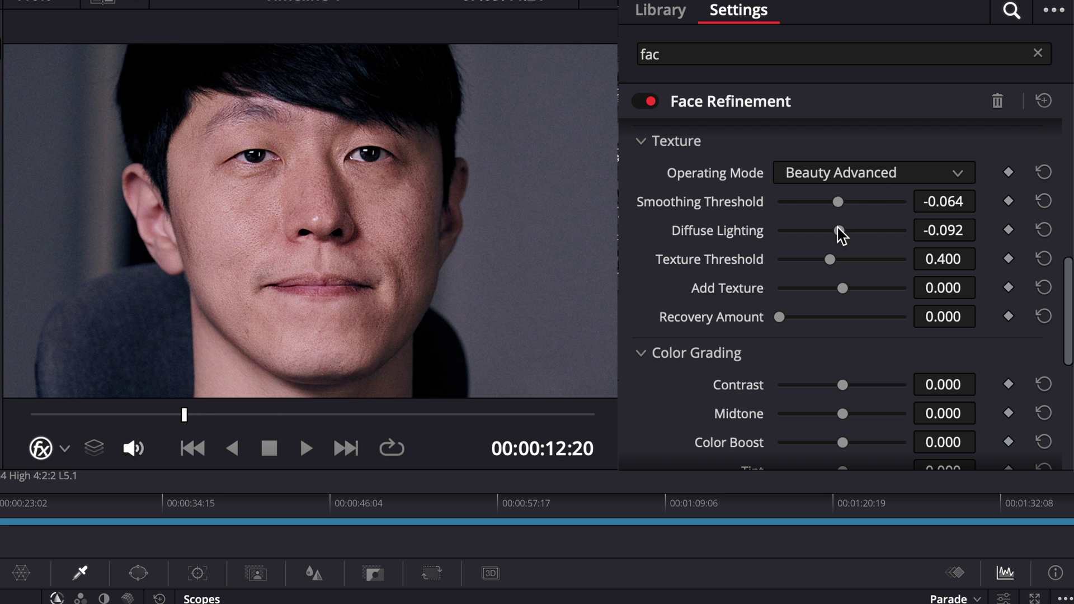
left_click_drag(841, 236, 851, 236)
left_click_drag(845, 289, 843, 290)
left_click_drag(837, 201, 845, 202)
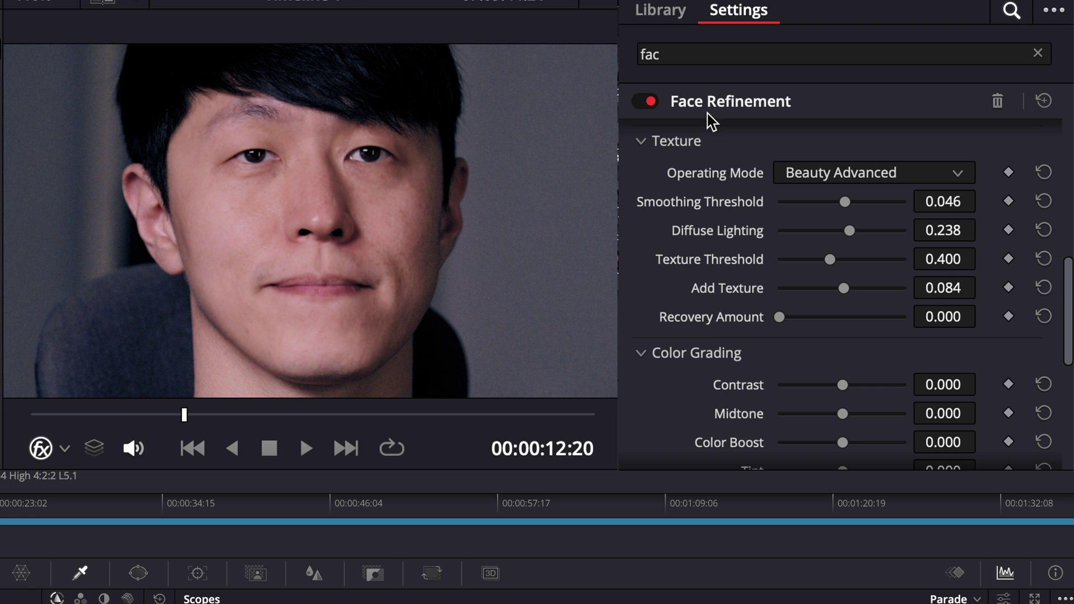
Step: Set Face Refinement's color grading Midtone and Tint both to 0.028
scroll(799, 301, "down", 3)
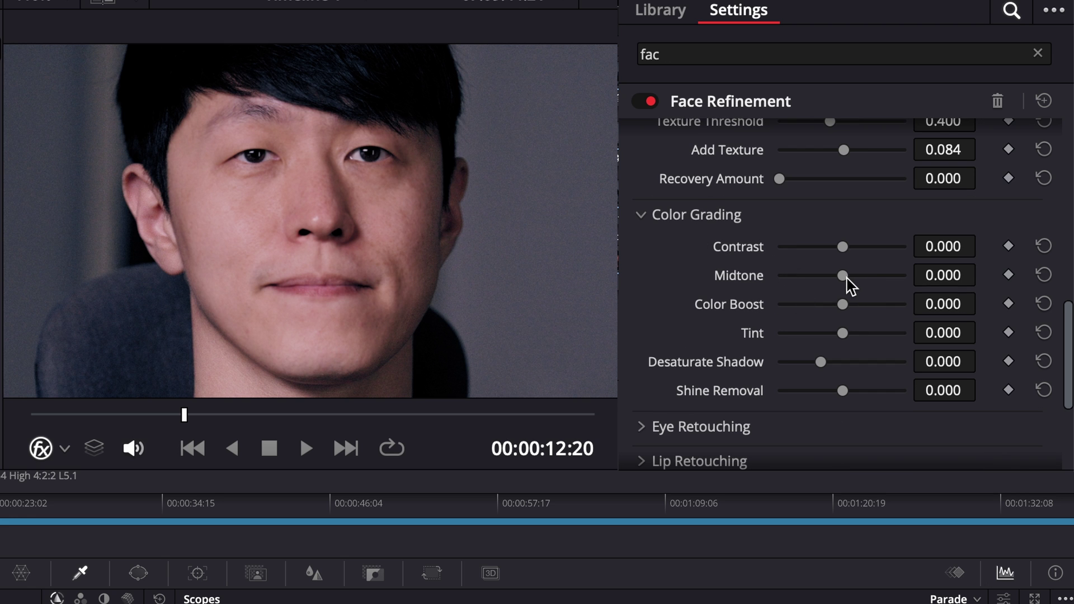
left_click_drag(845, 276, 845, 277)
mouse_move(846, 334)
left_mouse_down()
mouse_move(832, 335)
mouse_move(871, 334)
mouse_move(830, 334)
mouse_move(842, 334)
left_mouse_up()
Step: Increase the eye Sharpening in Face Refinement's Eye Retouching settings
scroll(699, 341, "down", 2)
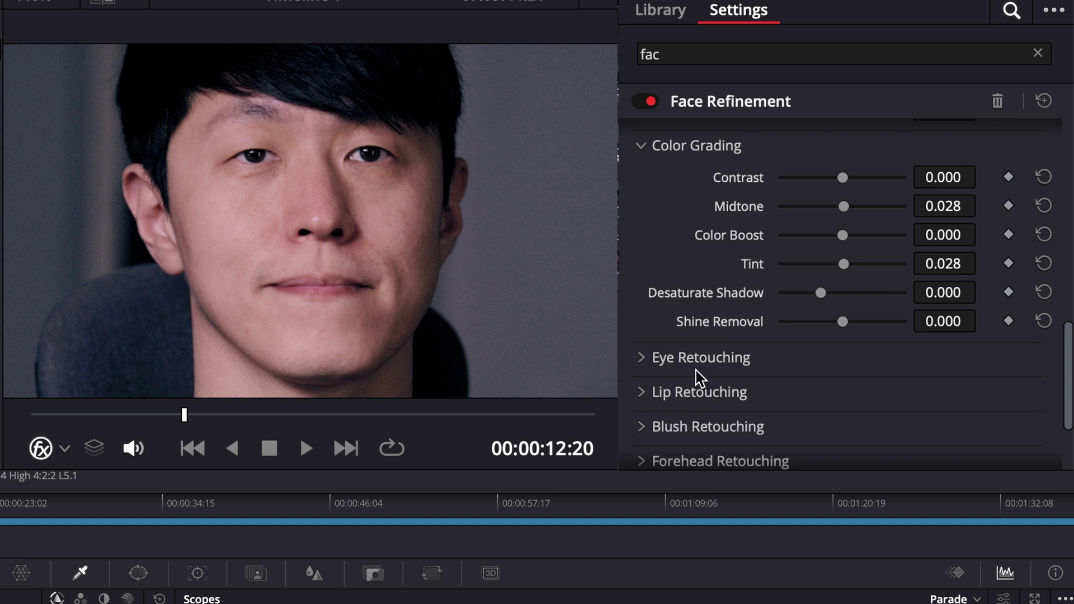
left_click(653, 360)
scroll(702, 310, "down", 2)
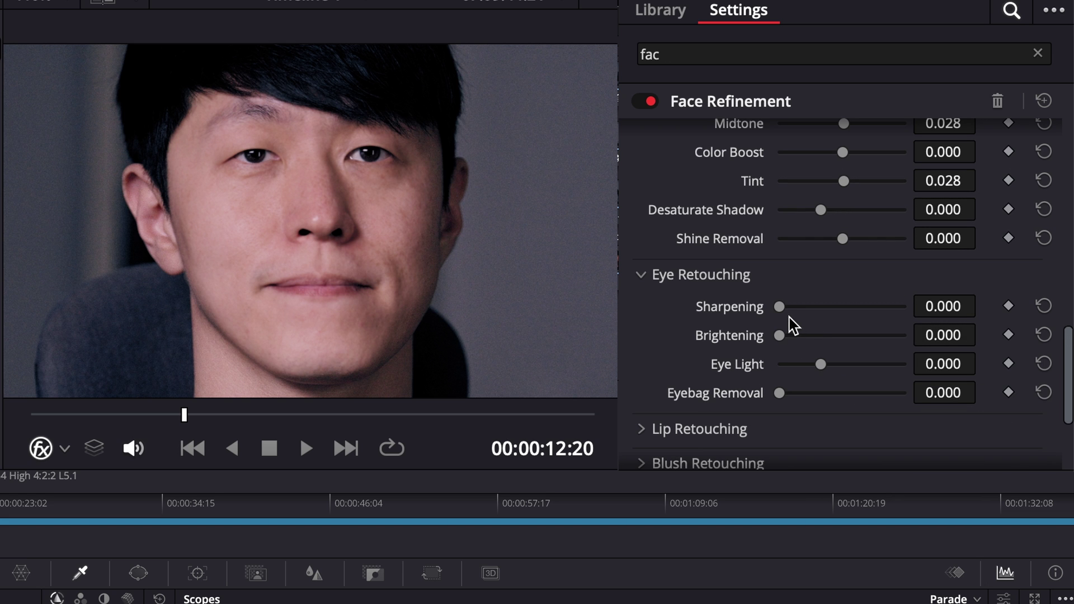
left_click_drag(782, 311, 937, 305)
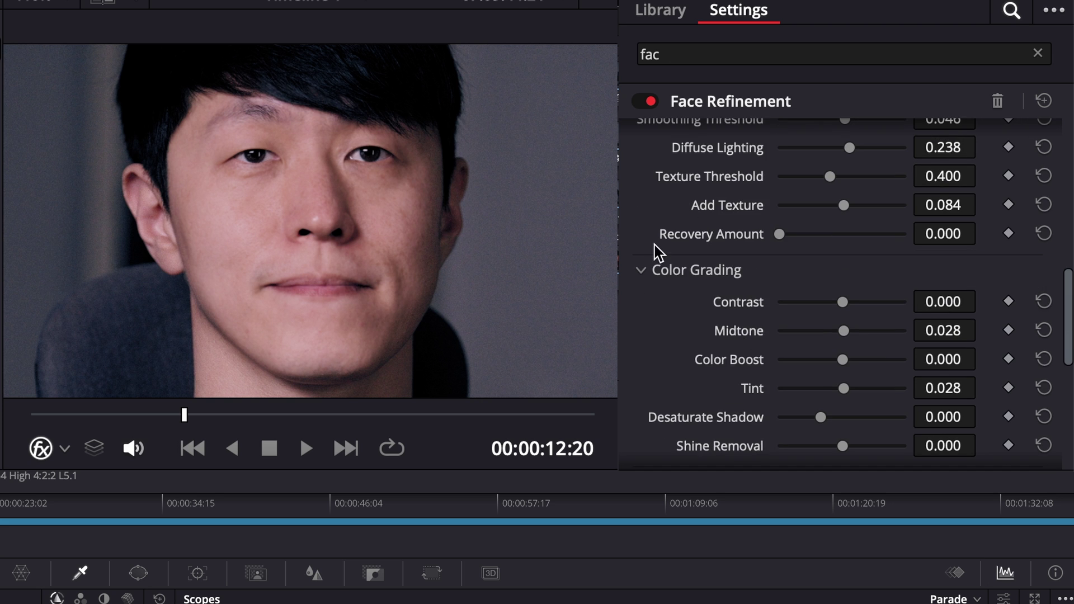
Step: Set Face Refinement's Eye Retouching Sharpening to 0.192 and Eyebag Removal to 0.229
scroll(845, 238, "down", 4)
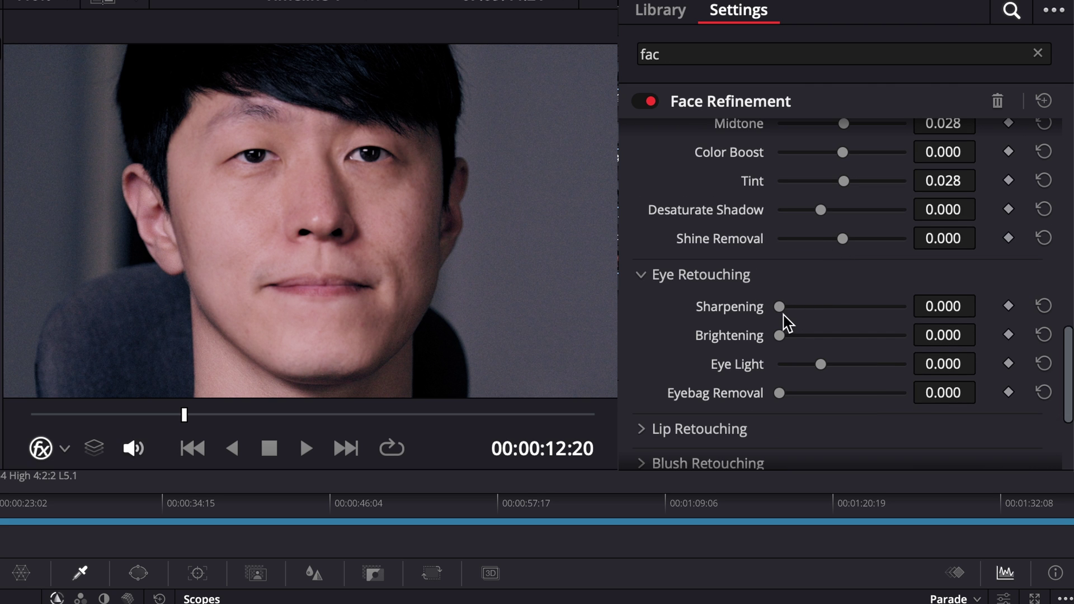
left_click_drag(780, 306, 804, 306)
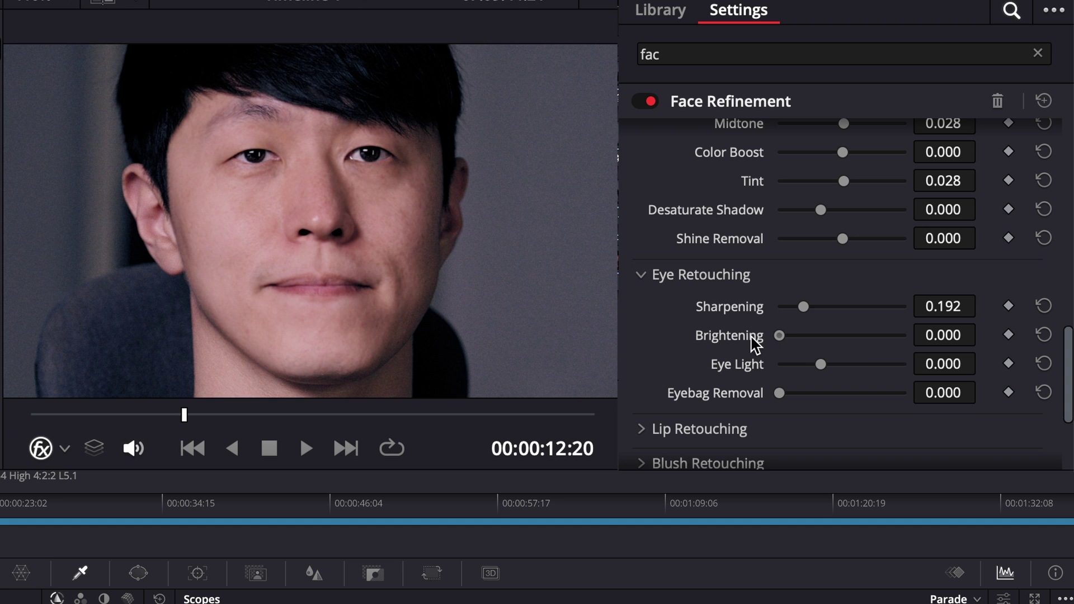
left_click_drag(779, 336, 719, 356)
mouse_move(780, 395)
left_mouse_down()
mouse_move(862, 396)
mouse_move(807, 396)
left_mouse_up()
Step: Raise the lip Saturation slightly in Face Refinement's Lip Retouching settings
scroll(645, 302, "down", 3)
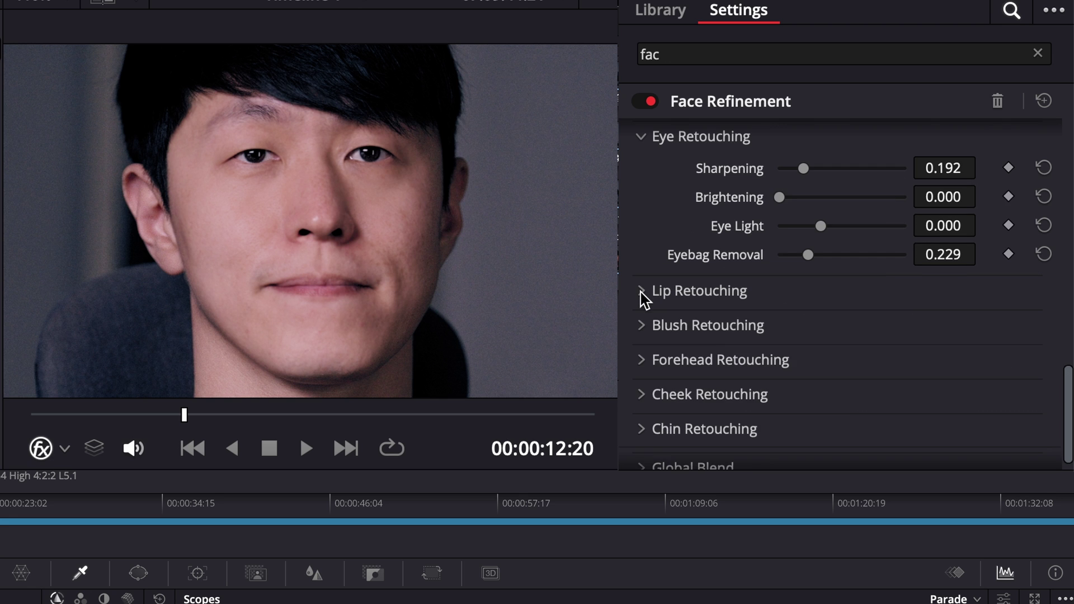
left_click(641, 290)
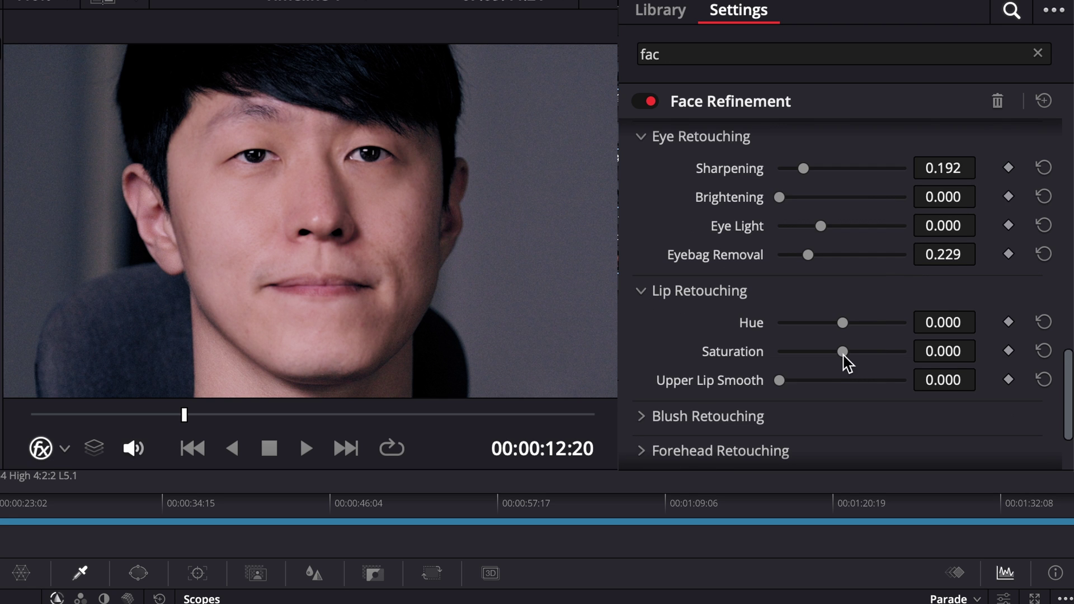
mouse_move(843, 355)
left_mouse_down()
mouse_move(834, 355)
mouse_move(862, 355)
mouse_move(841, 355)
mouse_move(852, 355)
left_mouse_up()
Step: Toggle the face refinement node off and on to compare the face with and without the effect
scroll(693, 304, "down", 3)
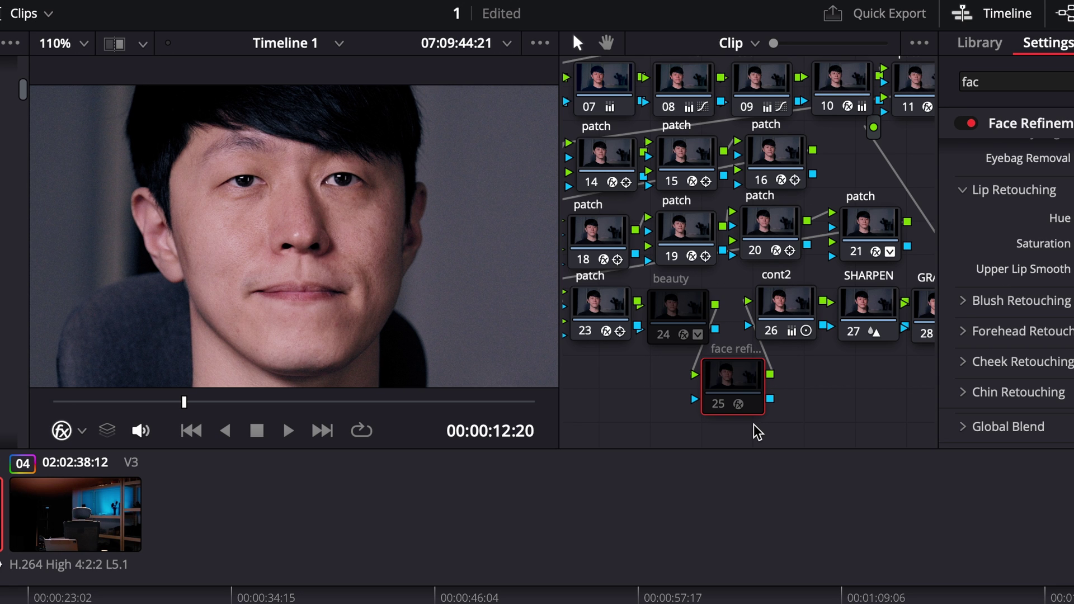
key("ctrl+d")
key("ctrl+d")
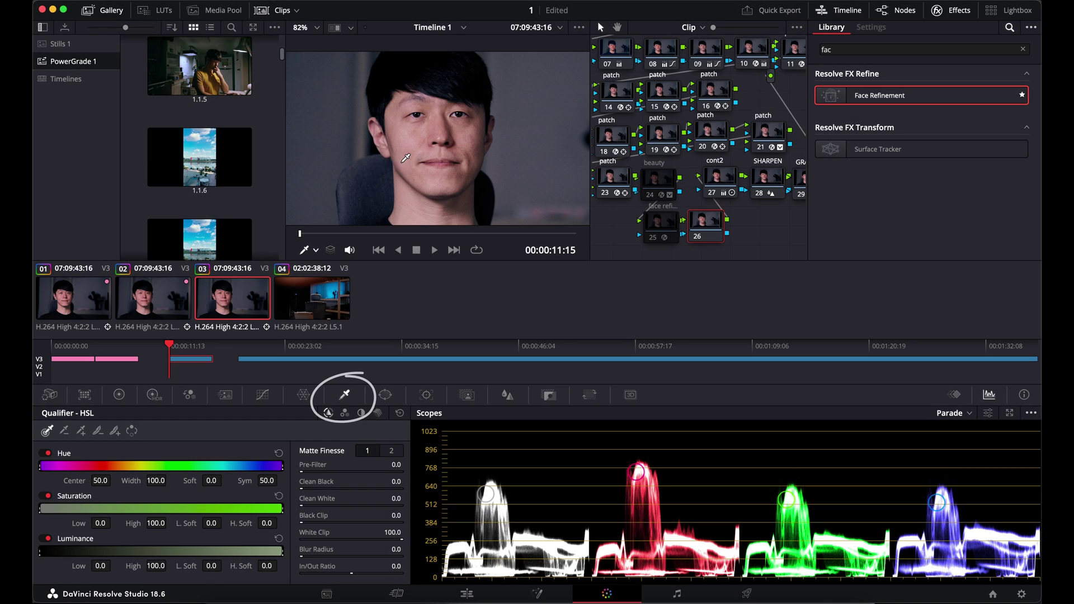
Step: Sample the facial skin with the HSL Qualifier on node 26 and turn on the highlight view of the selection
left_click(403, 161)
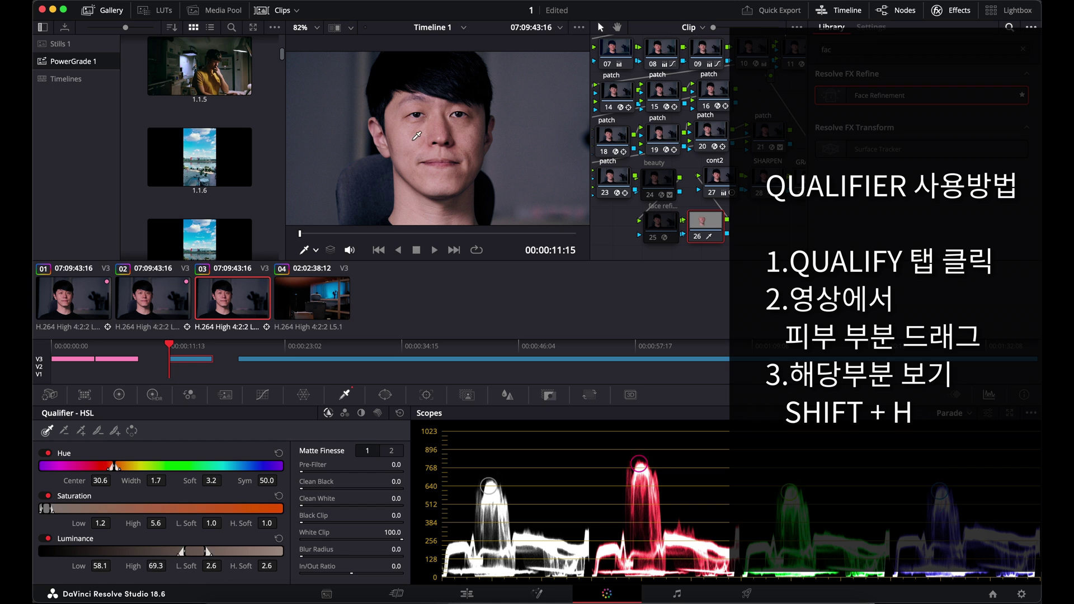
left_click_drag(403, 153, 463, 126)
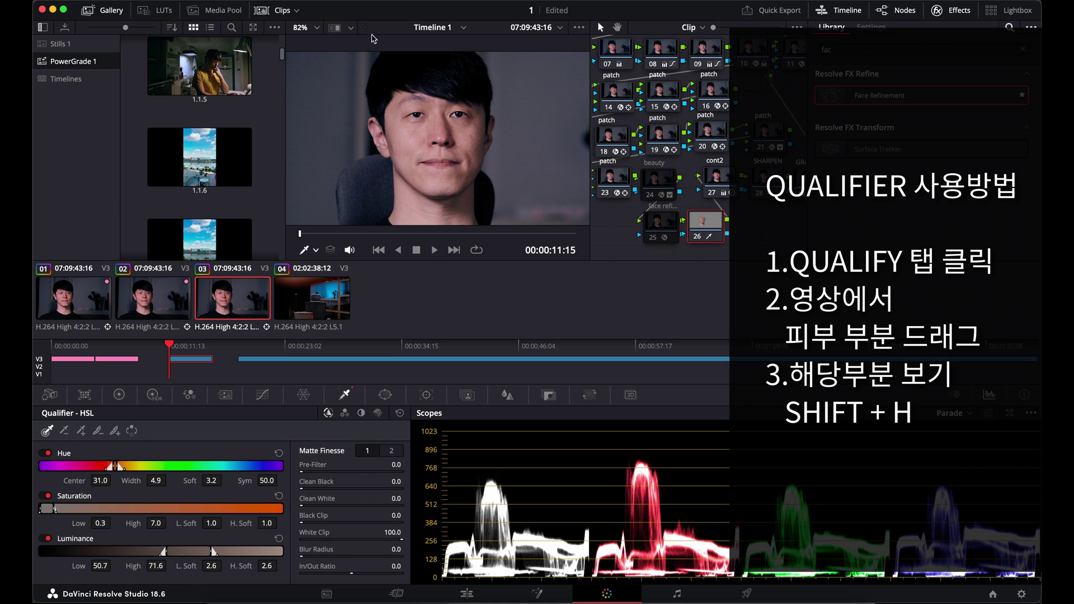
key("shift+h")
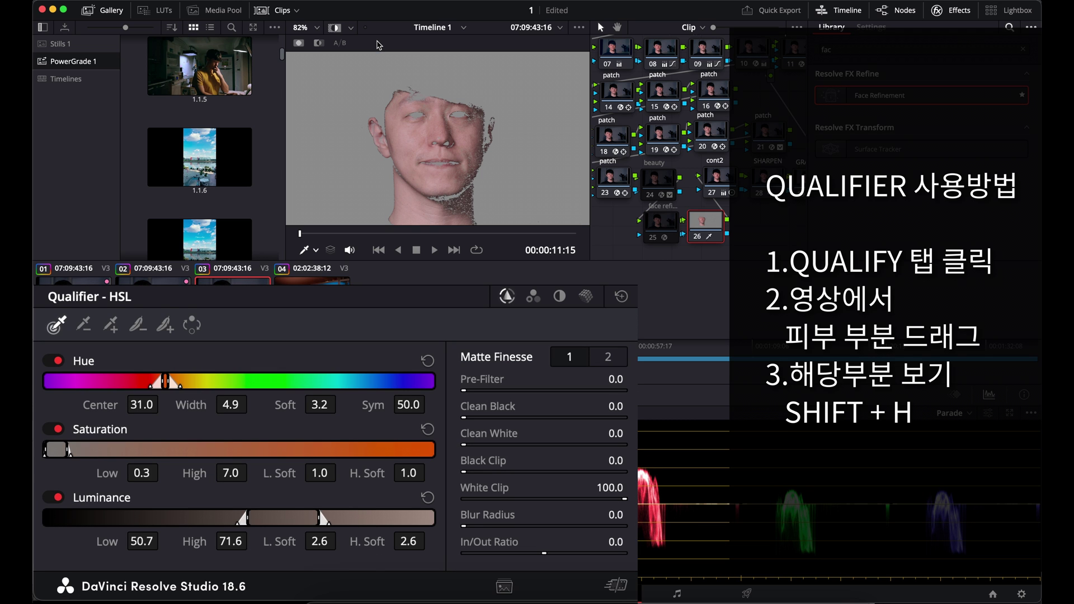
Step: Refine the skin selection by setting the qualifier's Hue Width to 10.6 and Luminance Low to 54.5
scroll(431, 135, "up", 5)
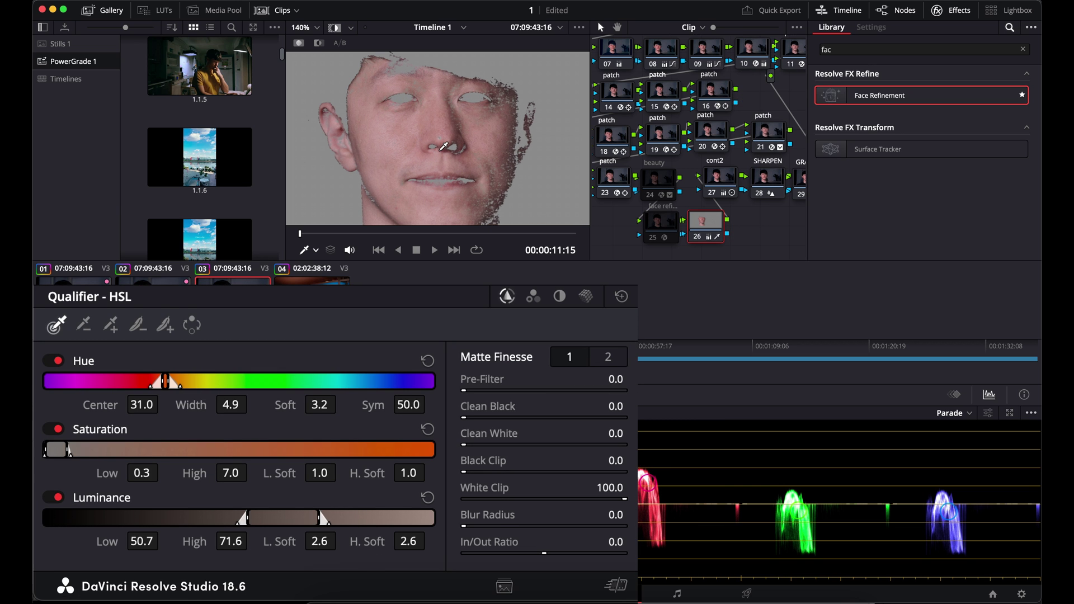
left_click_drag(166, 382, 173, 382)
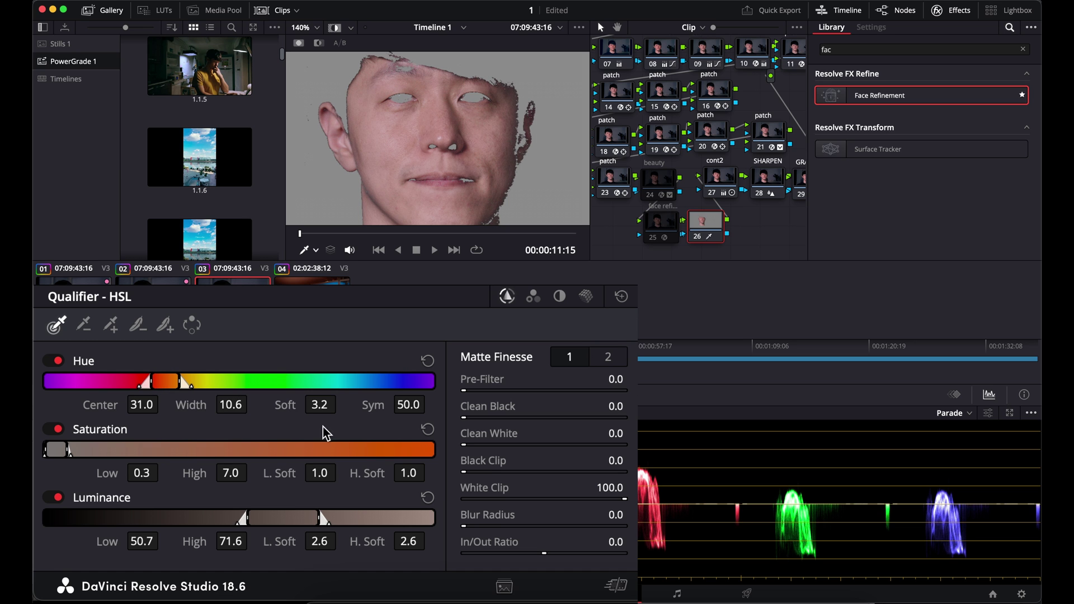
left_click_drag(243, 520, 258, 518)
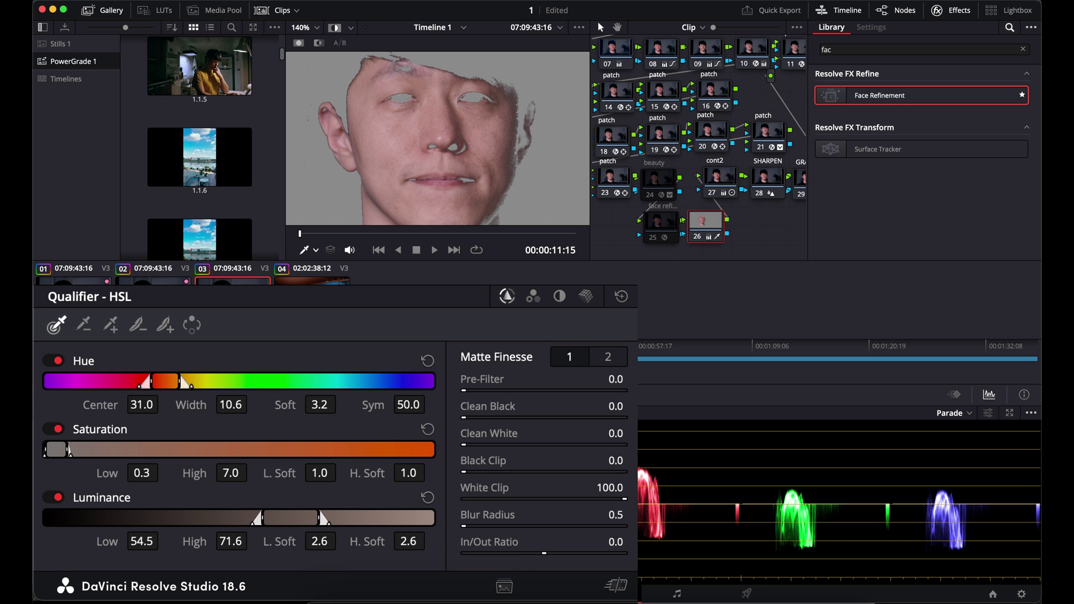
Step: Soften the skin matte by setting Matte Finesse Blur Radius to 5.3 and Denoise to 2.4
scroll(442, 143, "up", 5)
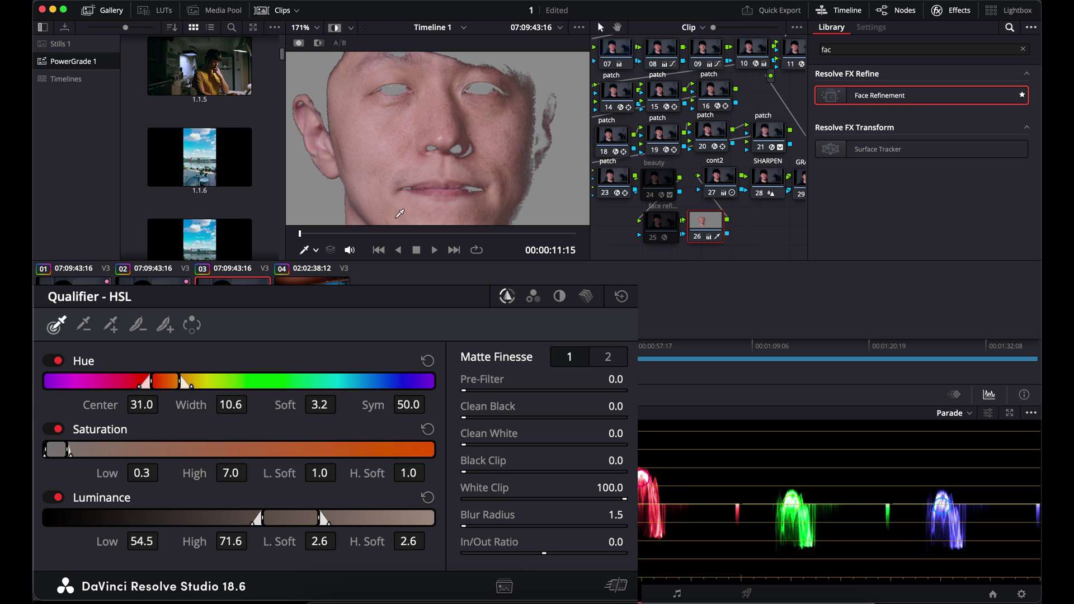
double_click(504, 515)
left_click_drag(616, 515, 624, 515)
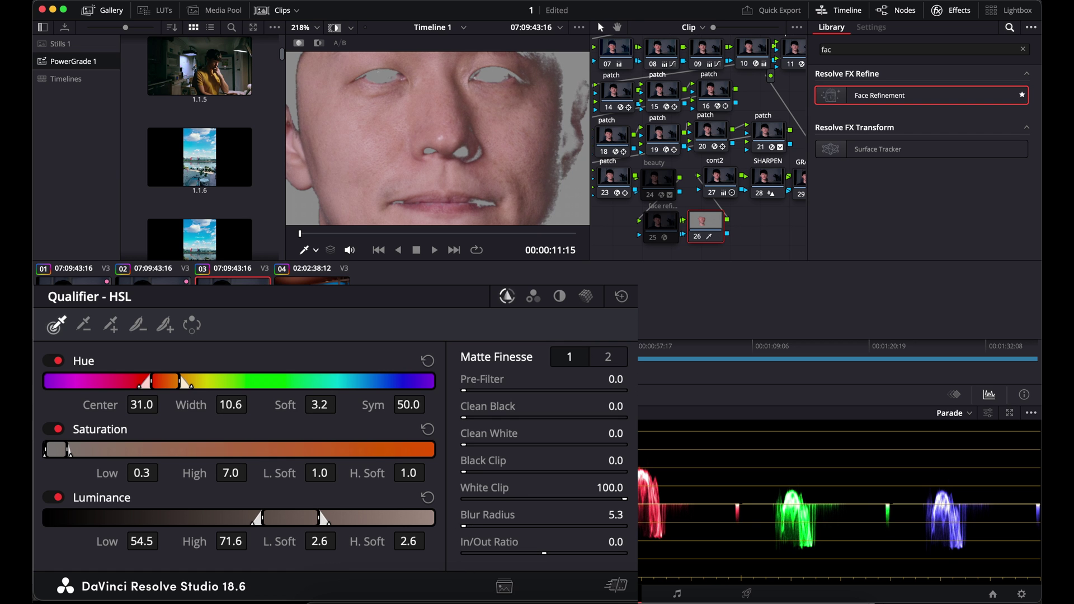
left_click(608, 356)
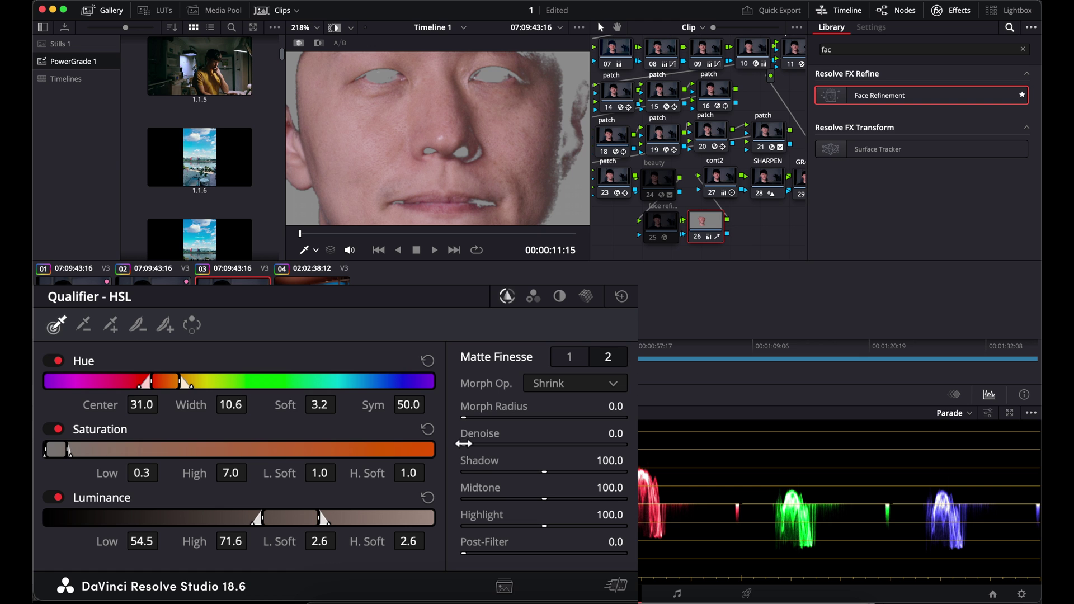
left_click_drag(615, 433, 616, 434)
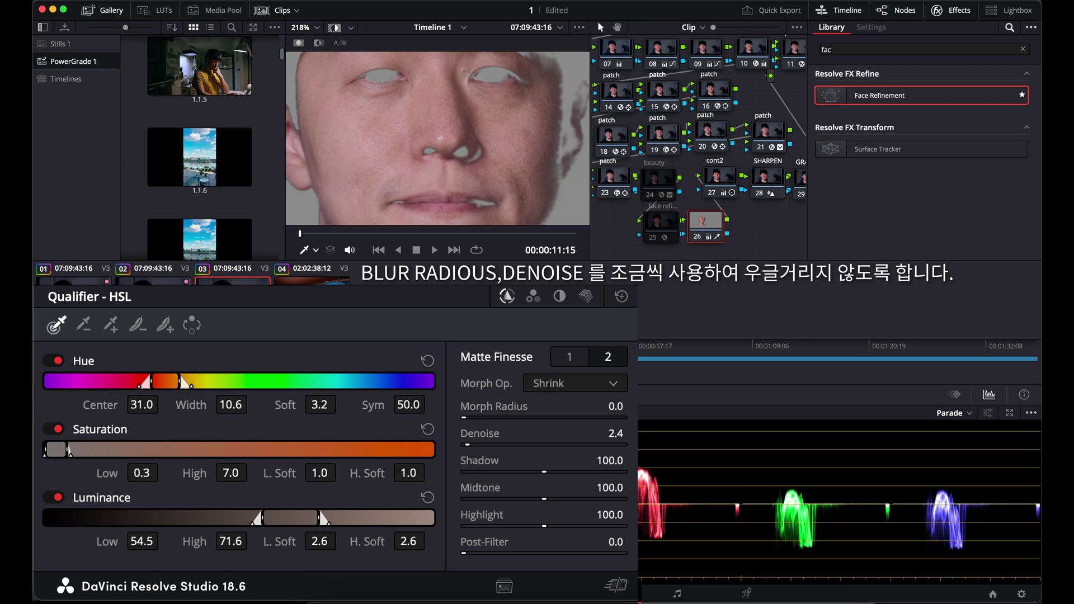
Step: Set the matte's Blur Radius to 6.0 and turn off the highlight view of the selection
left_click(576, 360)
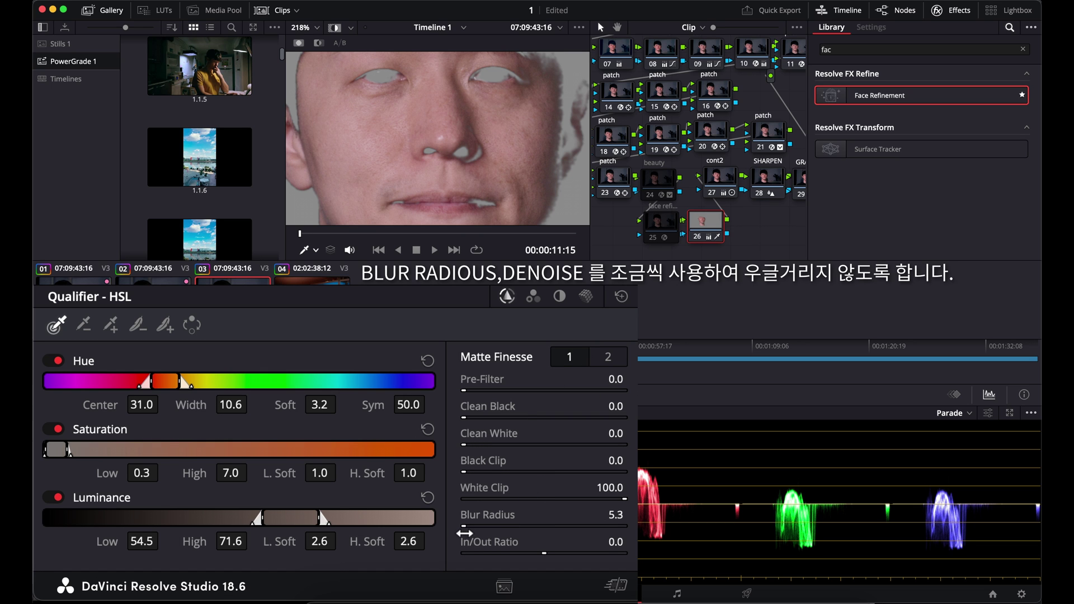
left_click_drag(465, 529, 465, 528)
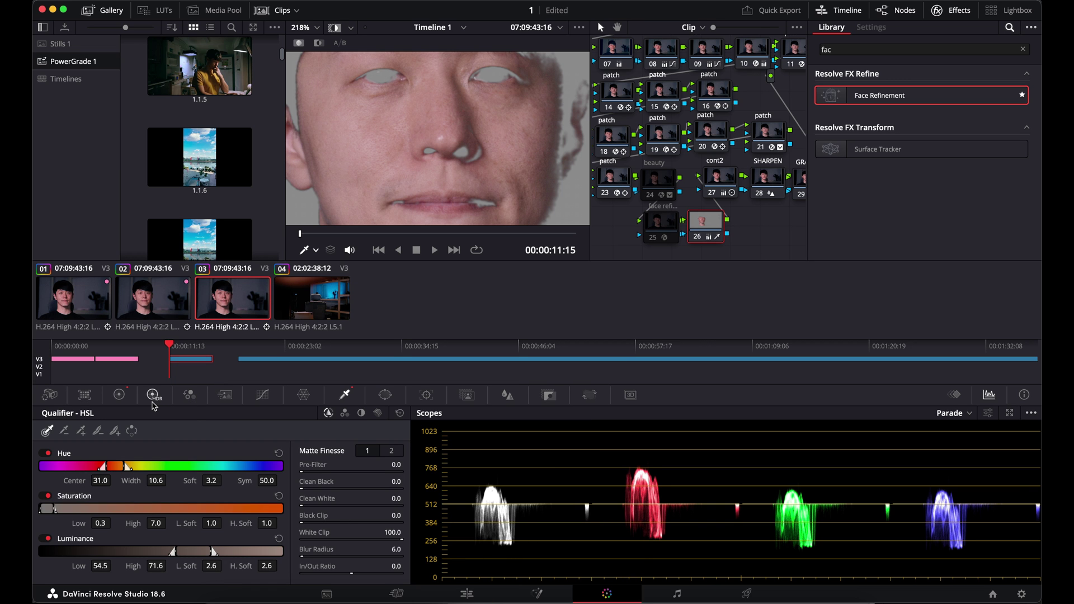
key("shift+h")
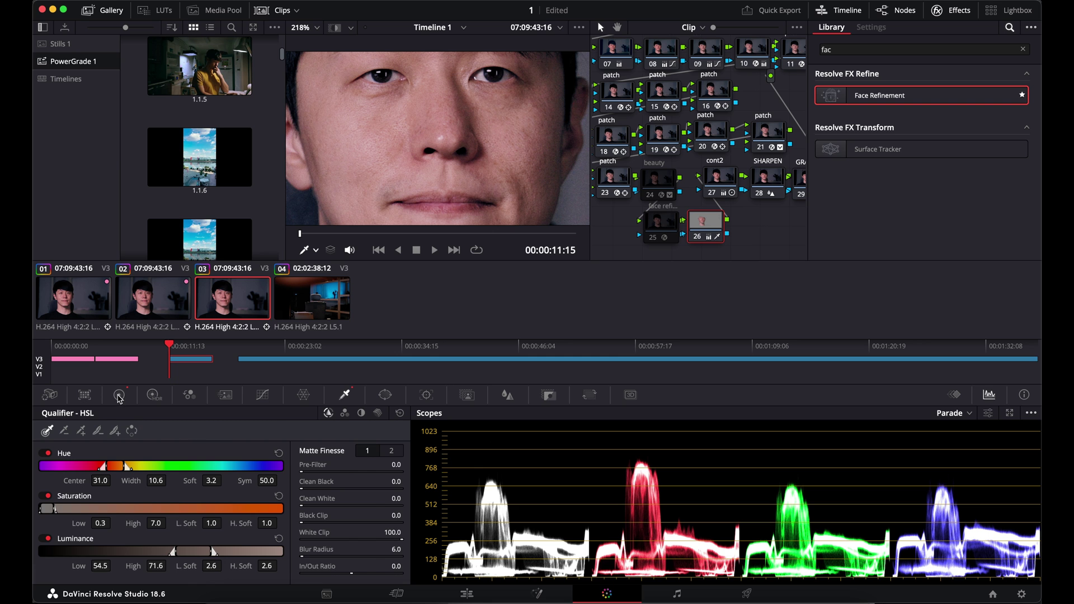
Step: Smooth the qualified skin by lowering Midtone Detail in the primary color wheels to -54.00
left_click(119, 397)
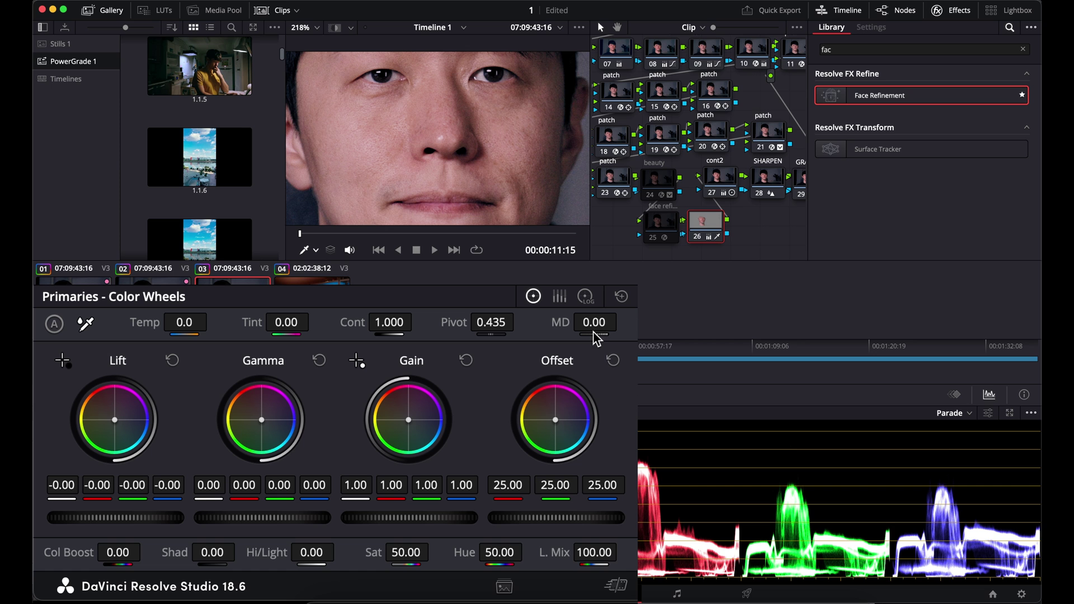
left_click_drag(594, 323, 534, 322)
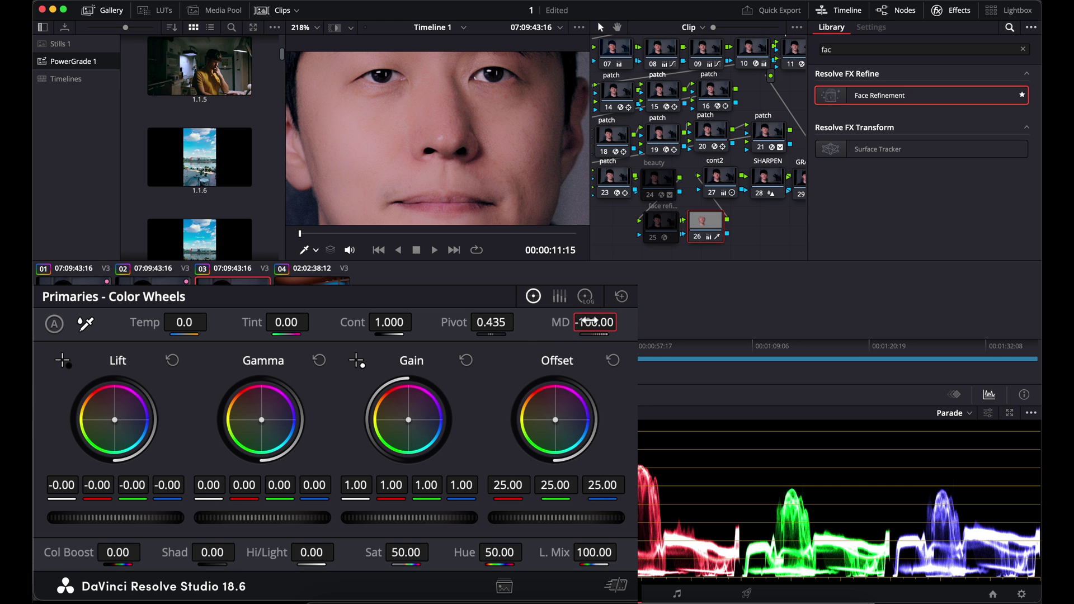
left_click_drag(594, 322, 621, 322)
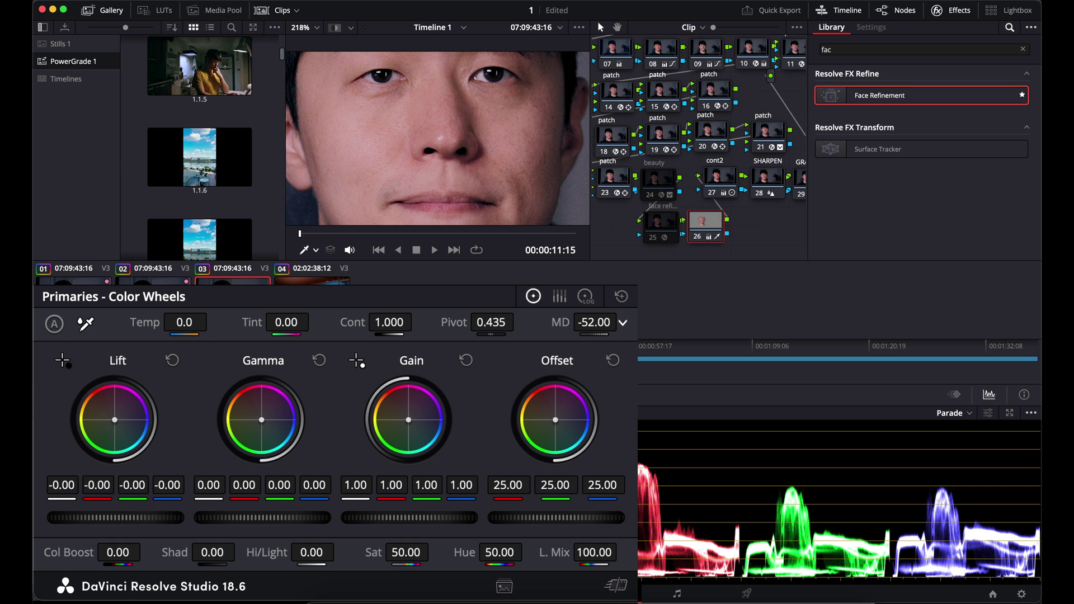
scroll(453, 133, "down", 6)
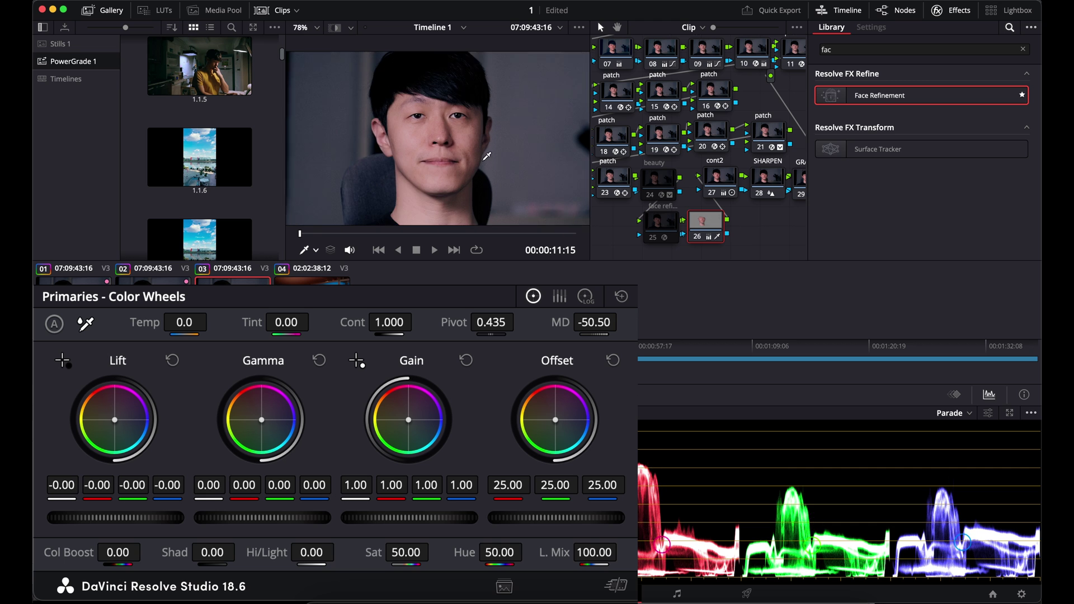
scroll(490, 172, "up", 3)
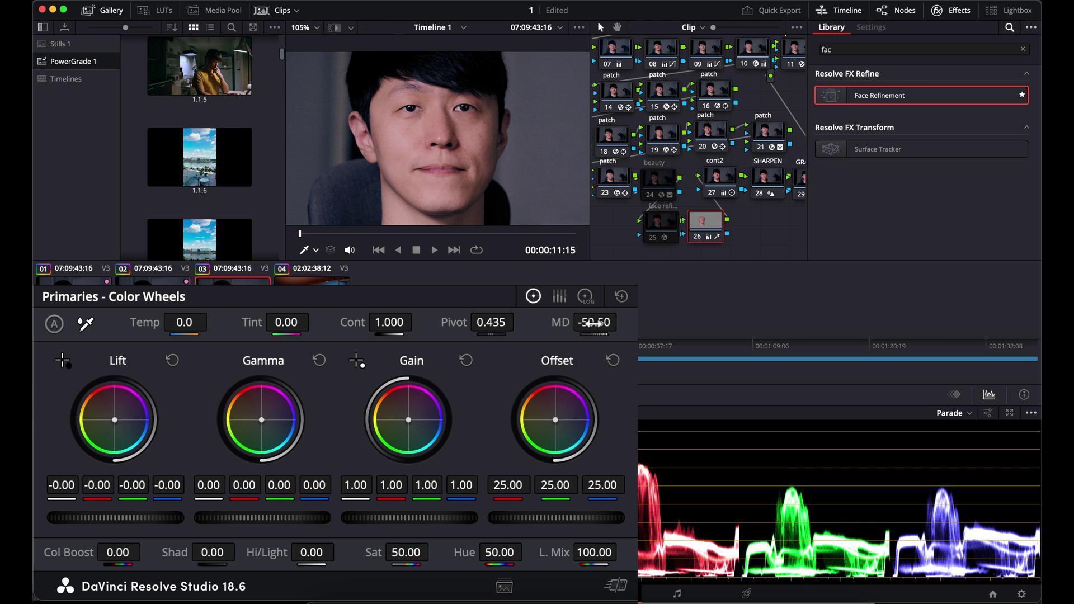
mouse_move(594, 322)
left_mouse_down()
mouse_move(622, 321)
mouse_move(578, 322)
mouse_move(601, 322)
left_mouse_up()
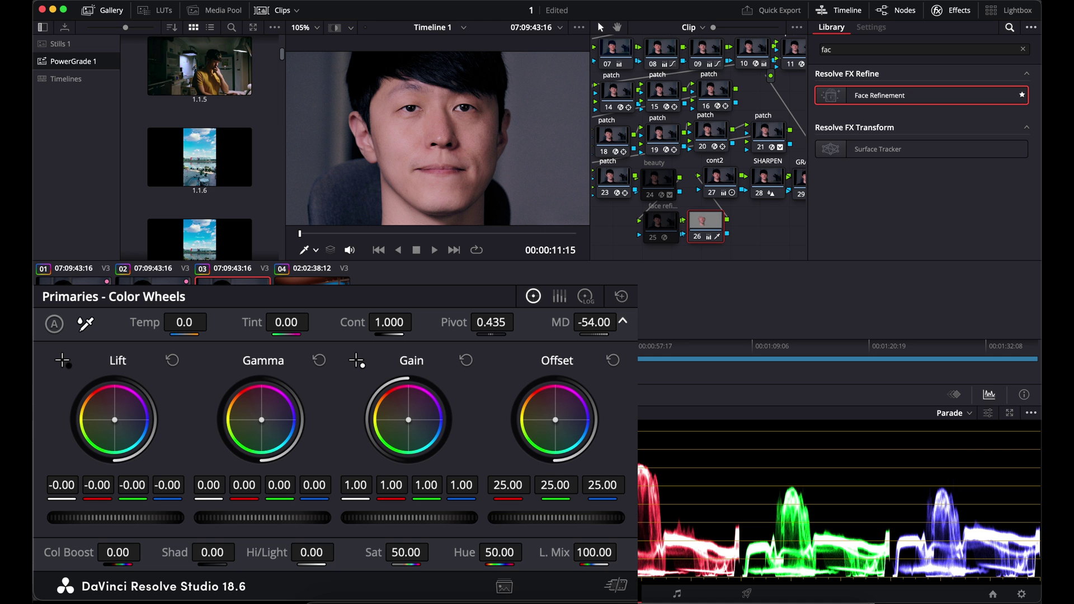